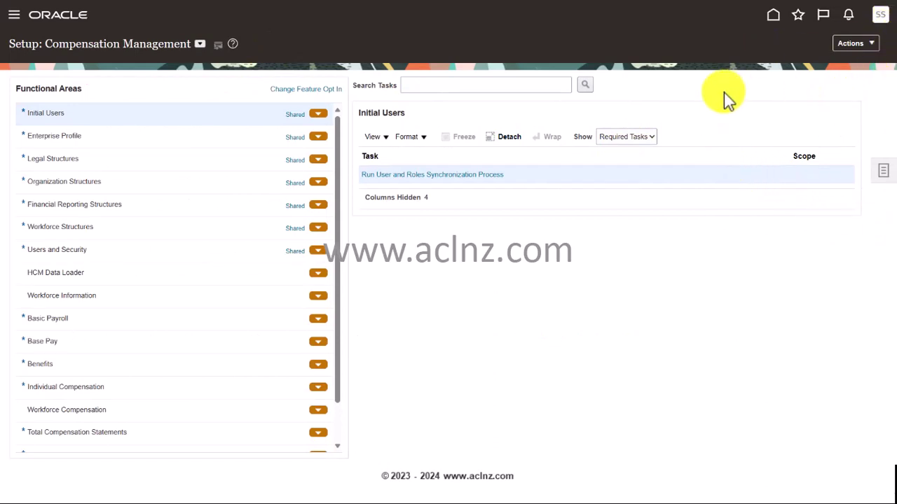
- Check the Oracle Fusion Cloud Applications release and database compatibility details in the application information, then close it
left_click(880, 15)
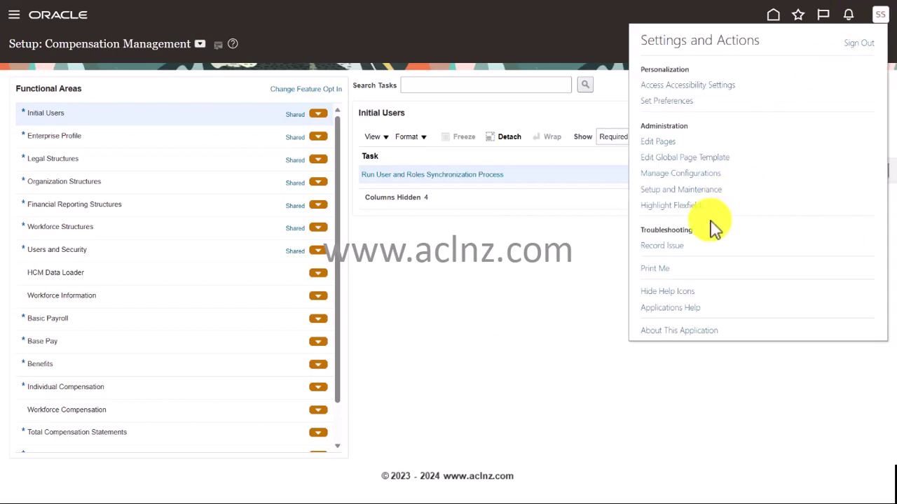
left_click(681, 332)
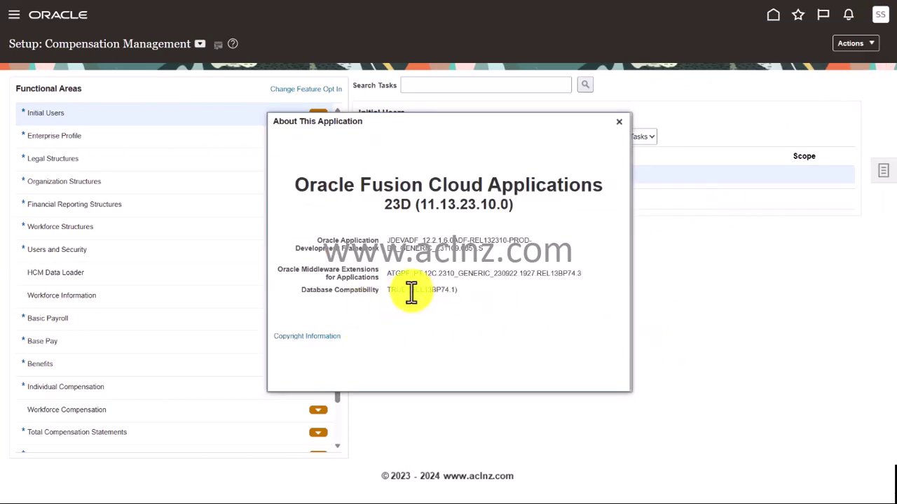
left_click_drag(411, 293, 430, 292)
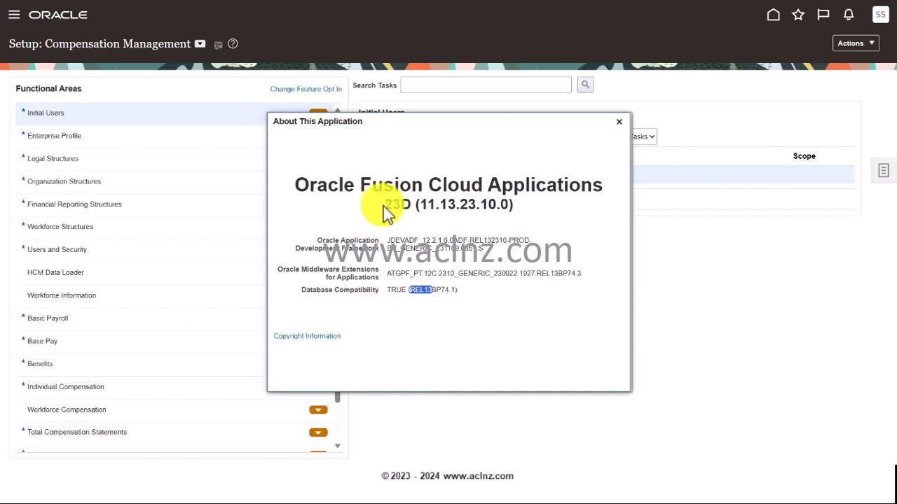
left_click_drag(385, 204, 412, 206)
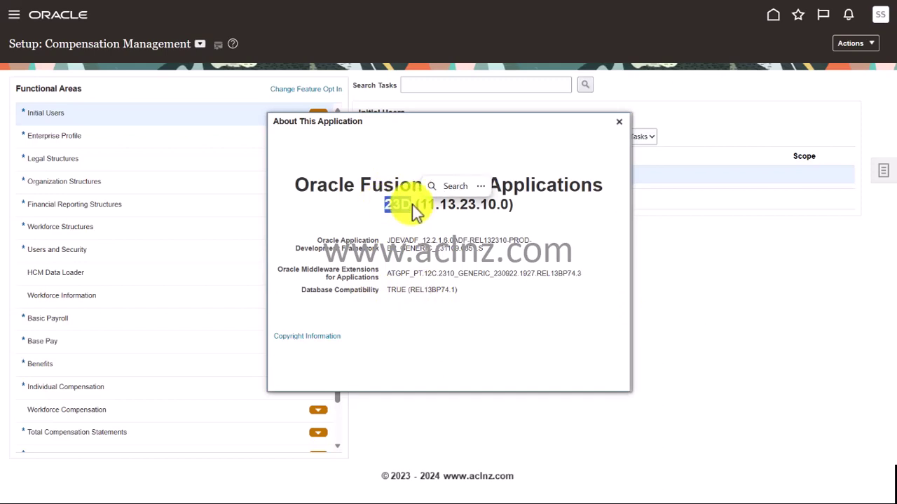
left_click(620, 125)
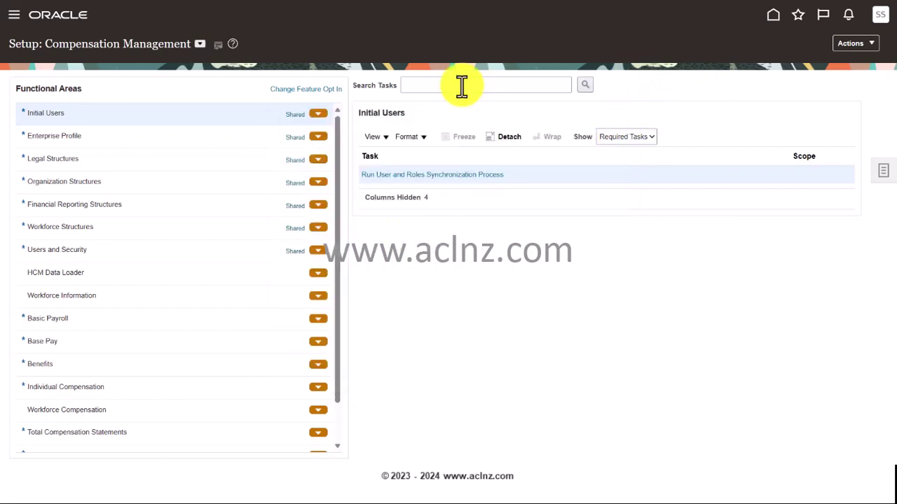
- Search the setup tasks for "Manage Chart of Account" and open the Manage Chart of Accounts Value Sets task
left_click(458, 86)
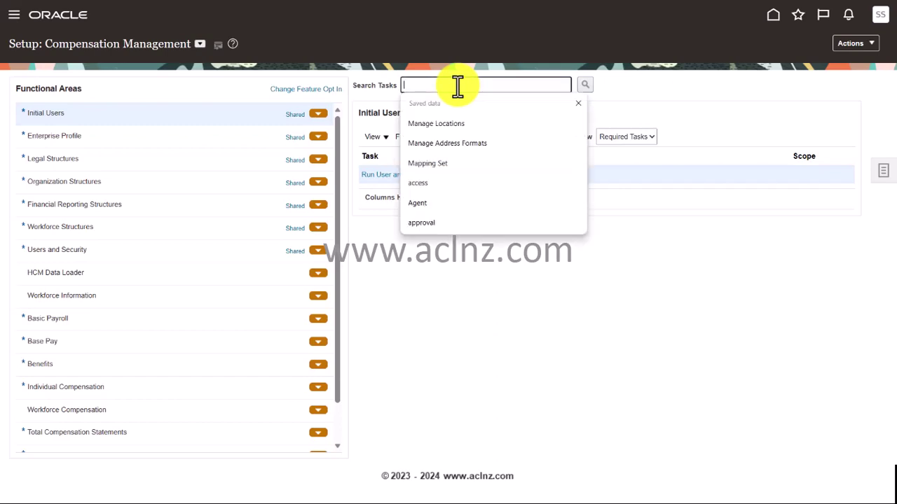
type("Manage C")
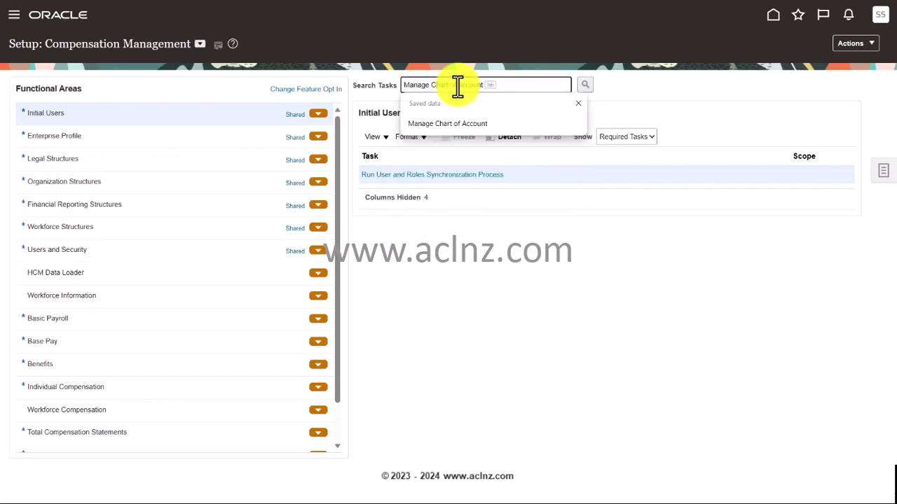
type("hart of Account")
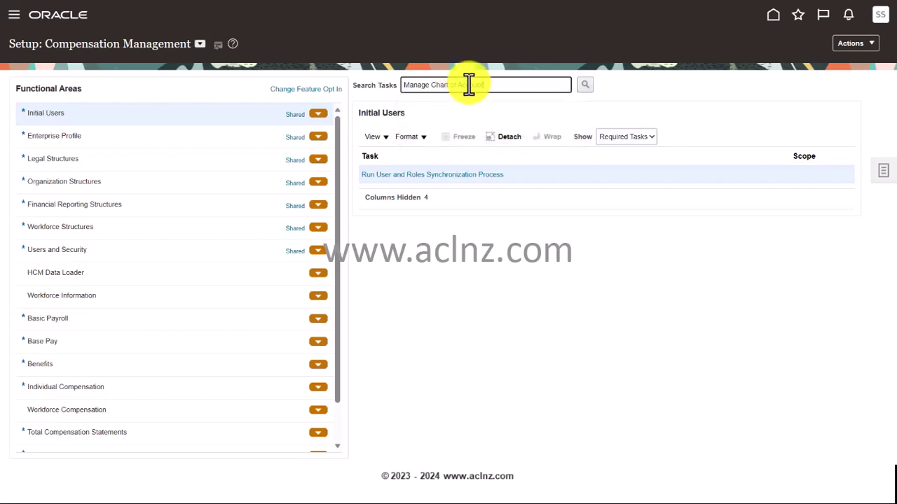
left_click(586, 88)
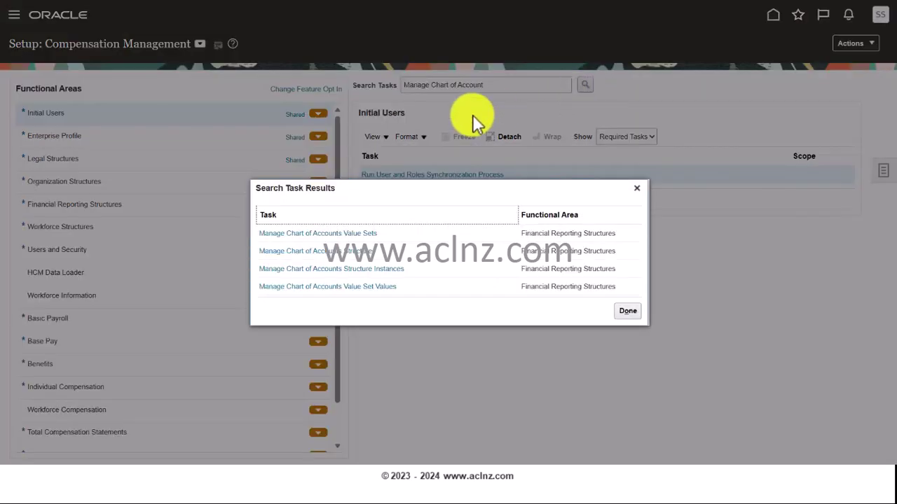
left_click(319, 235)
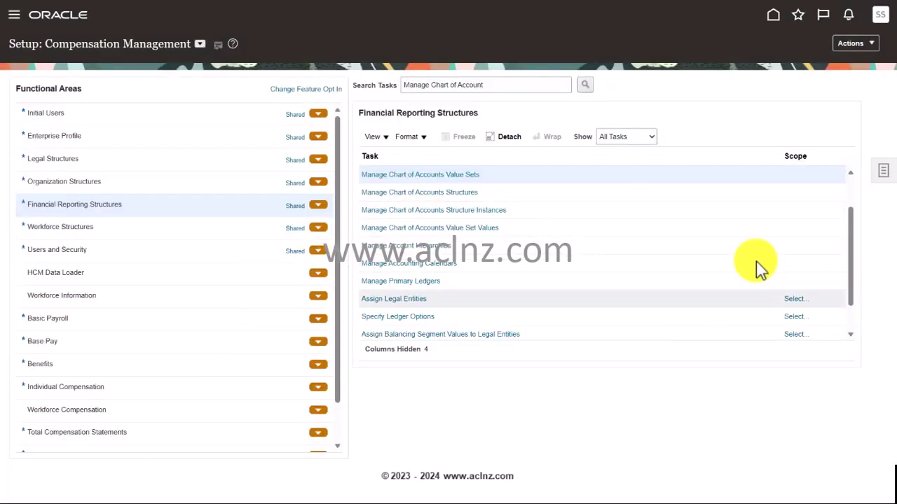
left_click(452, 176)
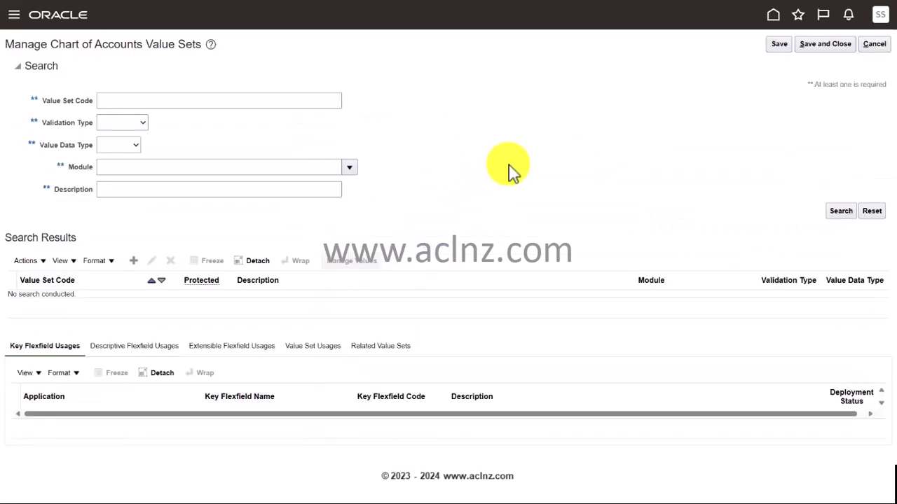
- Start a new value set with code OR_GL_COA_COMPANY and description "Orange COA Company Value Set"
left_click(131, 264)
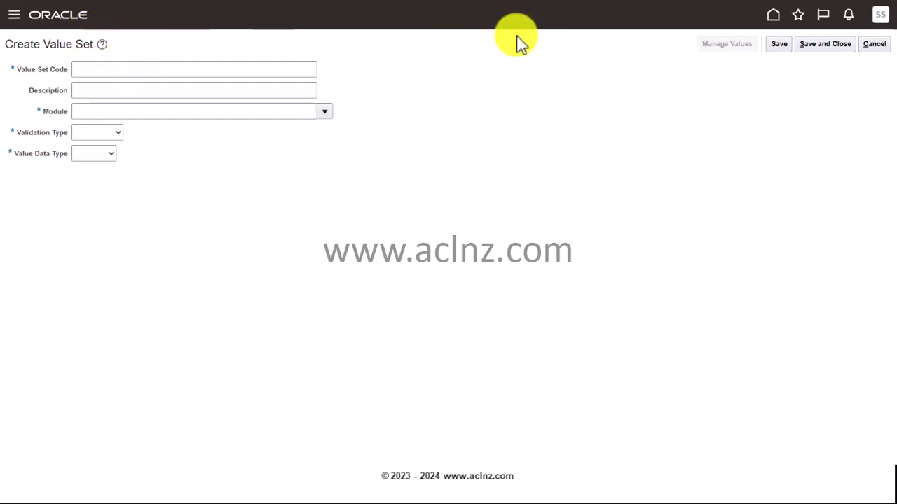
left_click(86, 70)
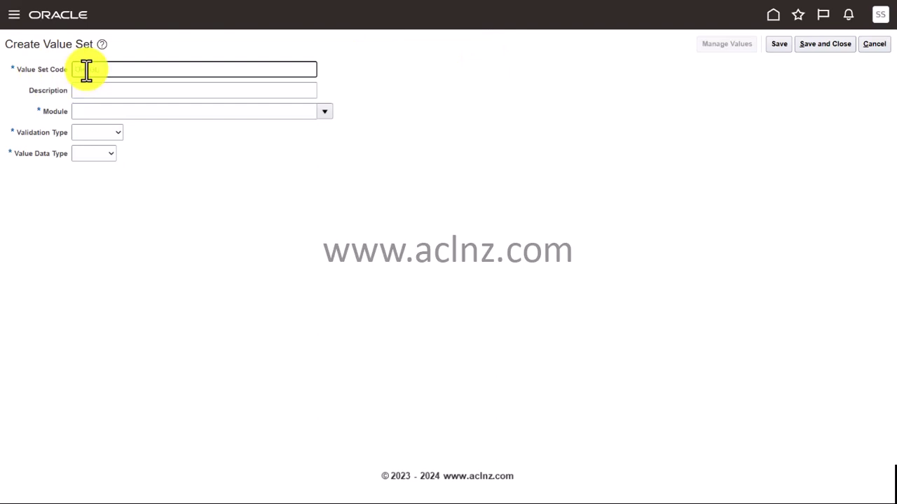
type("ESSC_COA_COMPANY")
key("Tab")
type("O")
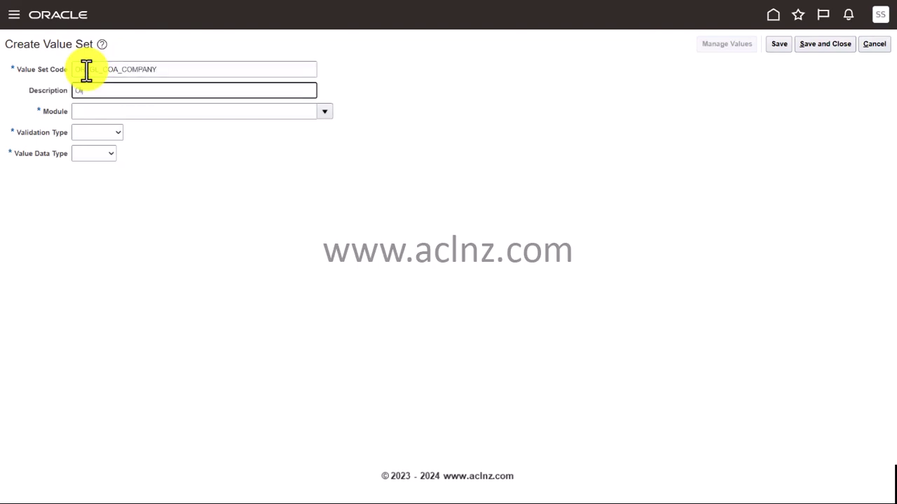
type("rga")
type("ge")
type(" Corp")
type(" COA Compa")
type("ny Valy")
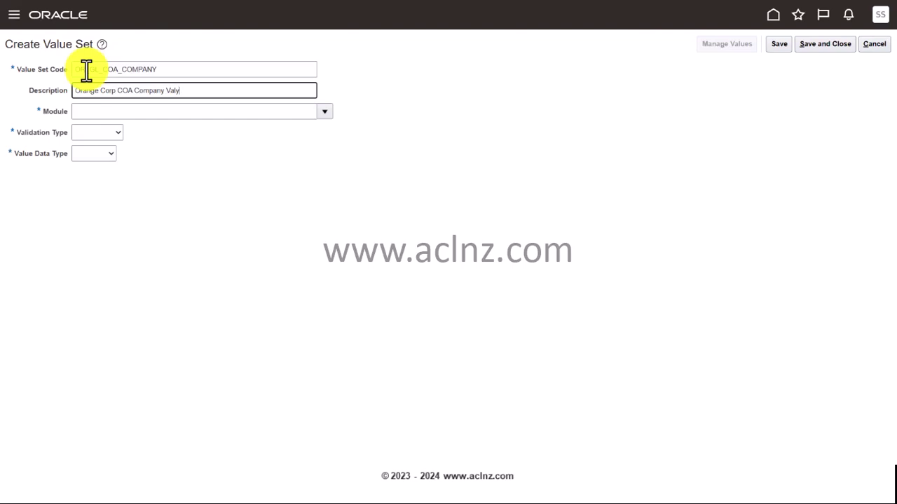
type("e y")
type("ue Set")
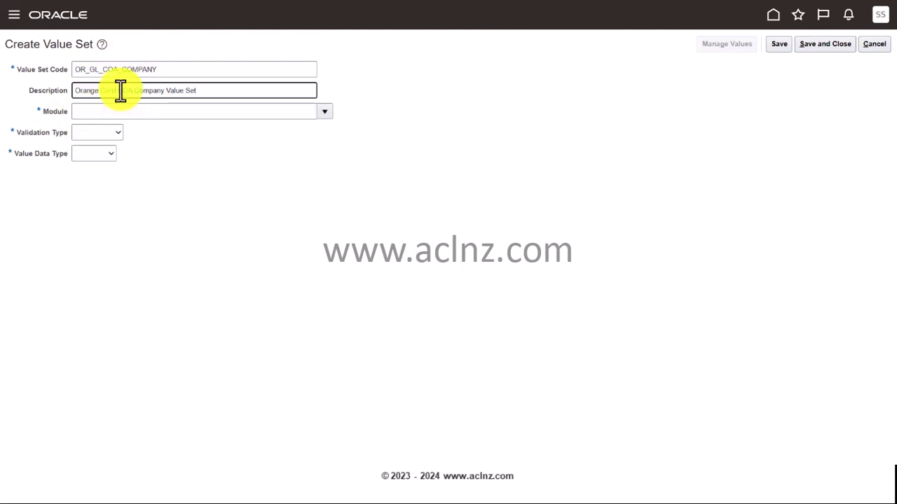
key("BackSpace")
key("BackSpace")
key("BackSpace")
key("BackSpace")
key("BackSpace")
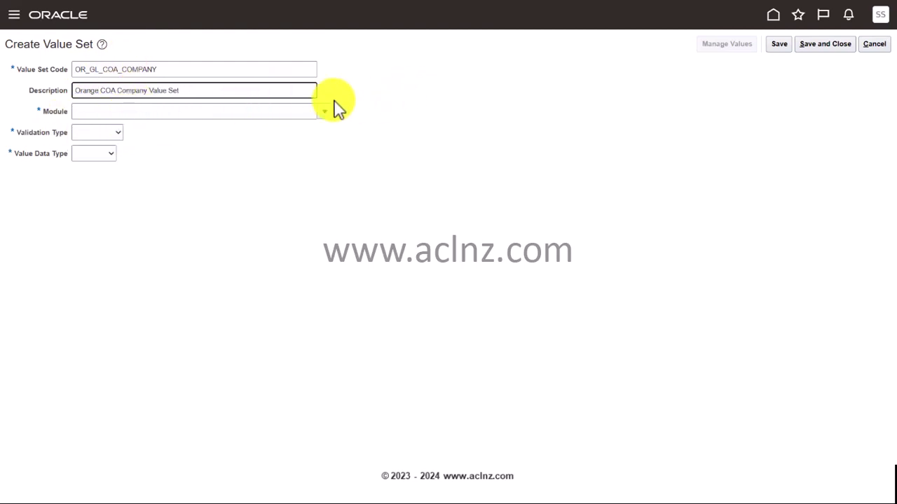
- Set the company value set's module to General Ledger, validation type to Independent and value data type to Character
left_click(325, 111)
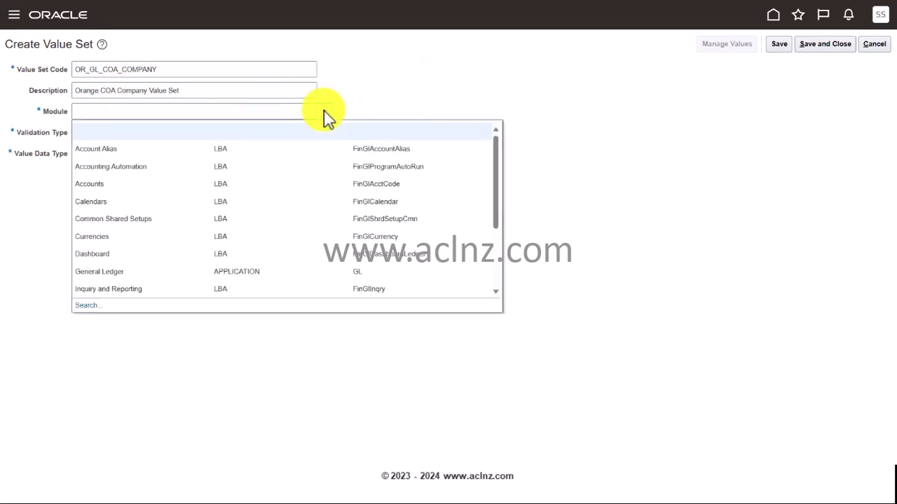
left_click(212, 272)
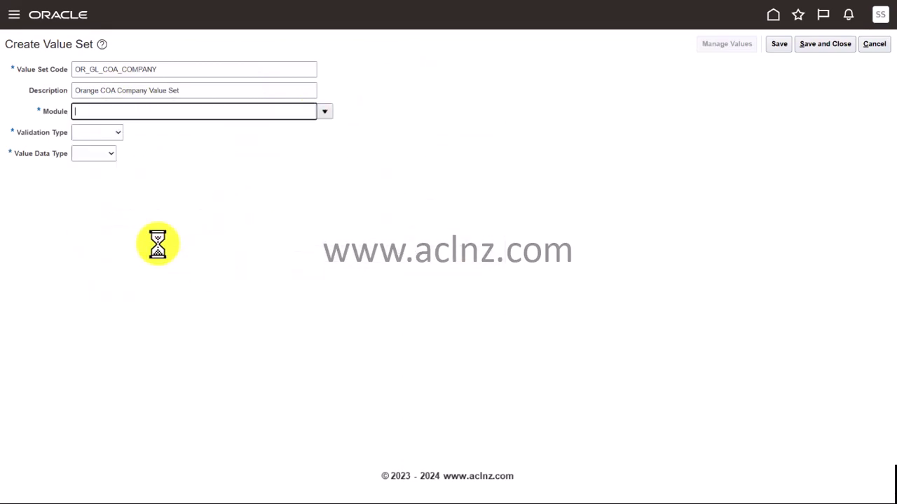
left_click(118, 133)
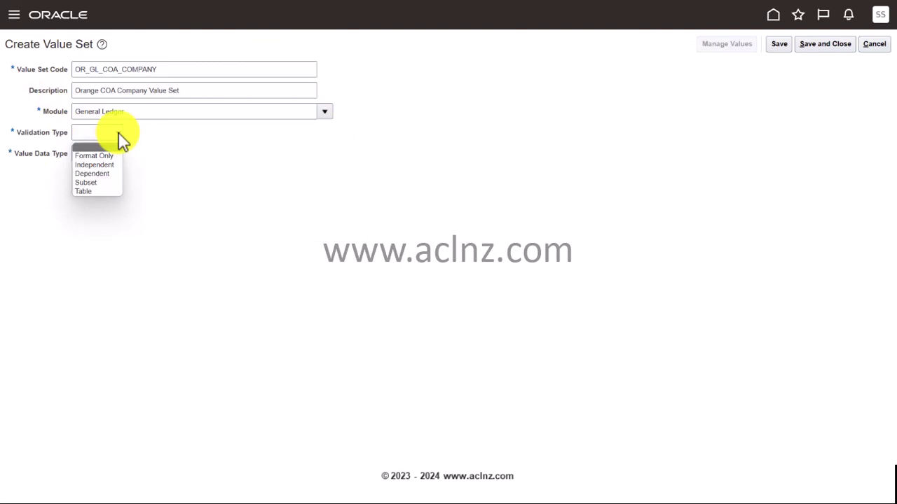
left_click(106, 164)
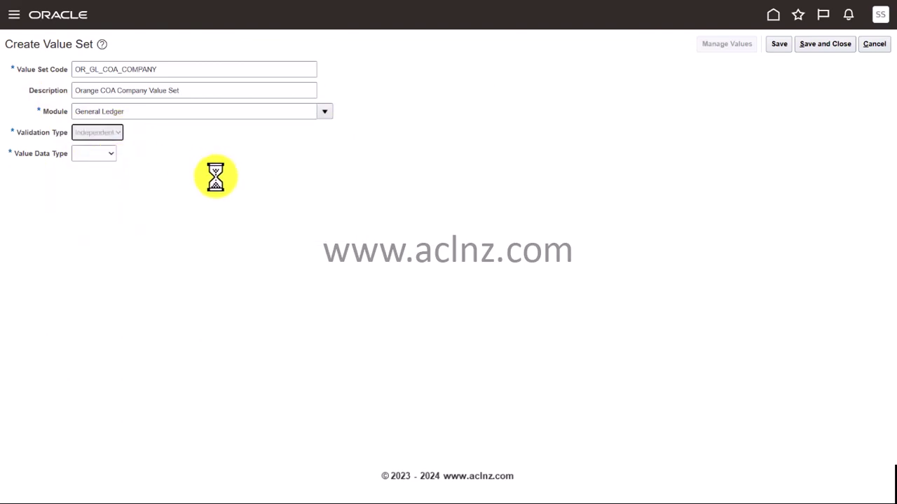
left_click(150, 156)
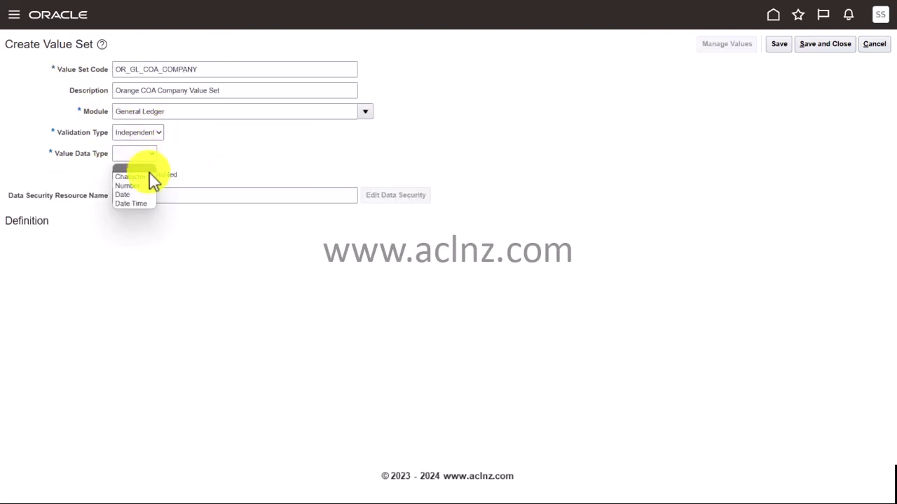
left_click(150, 175)
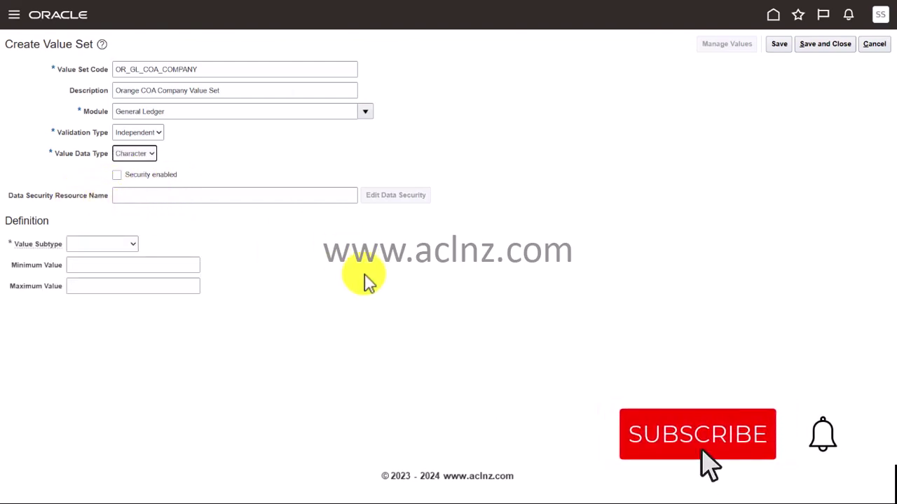
- Define the company value set with value subtype Text and maximum length 2, and save and close it
left_click(137, 251)
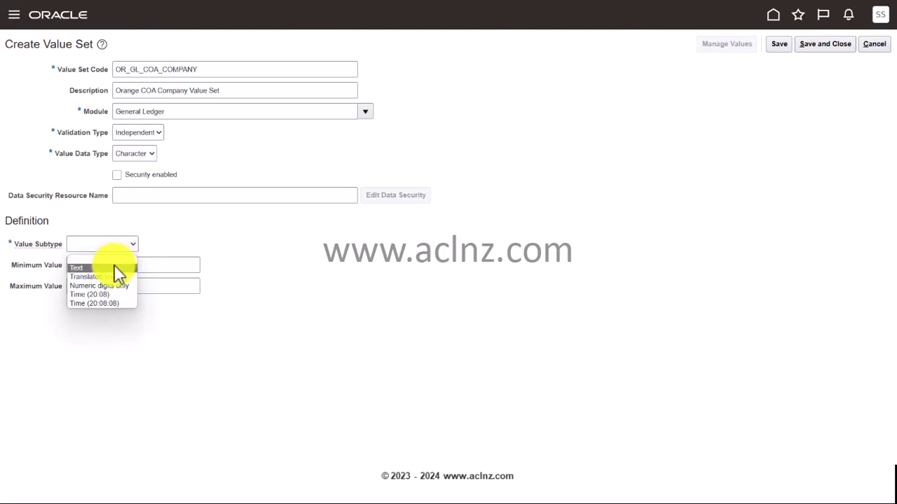
left_click(118, 269)
left_click(96, 270)
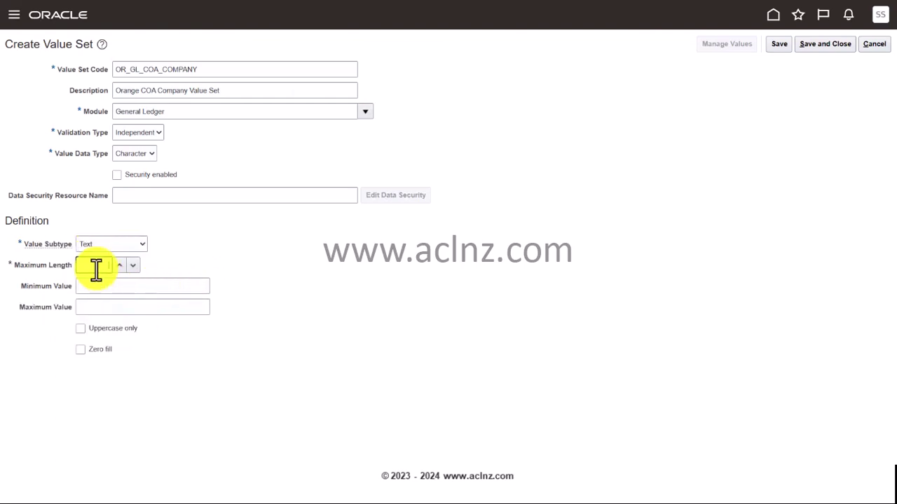
type("2")
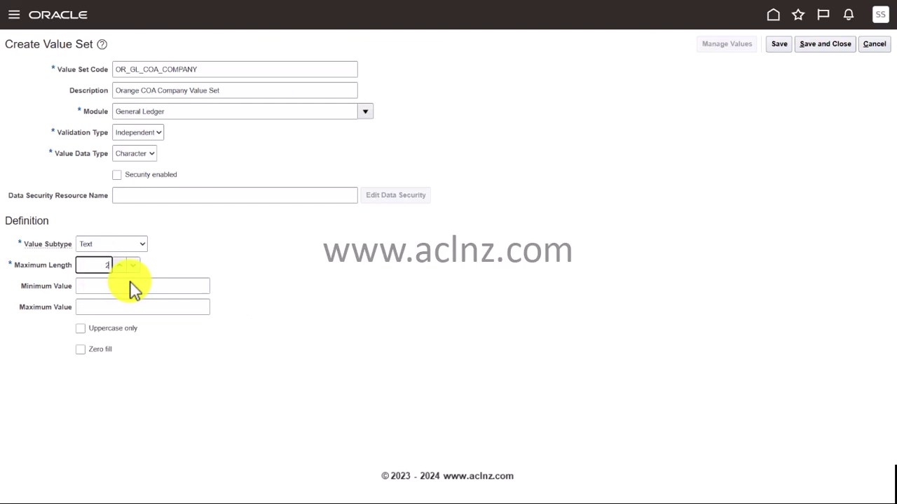
left_click(369, 321)
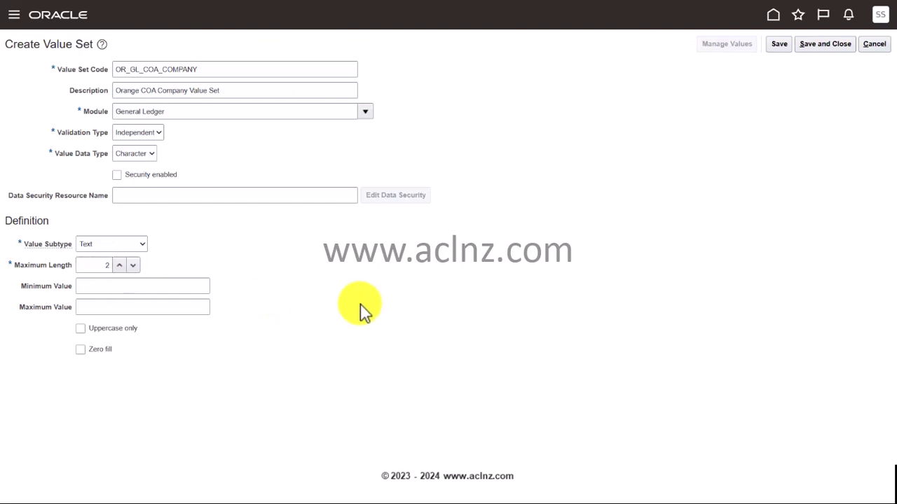
left_click(830, 48)
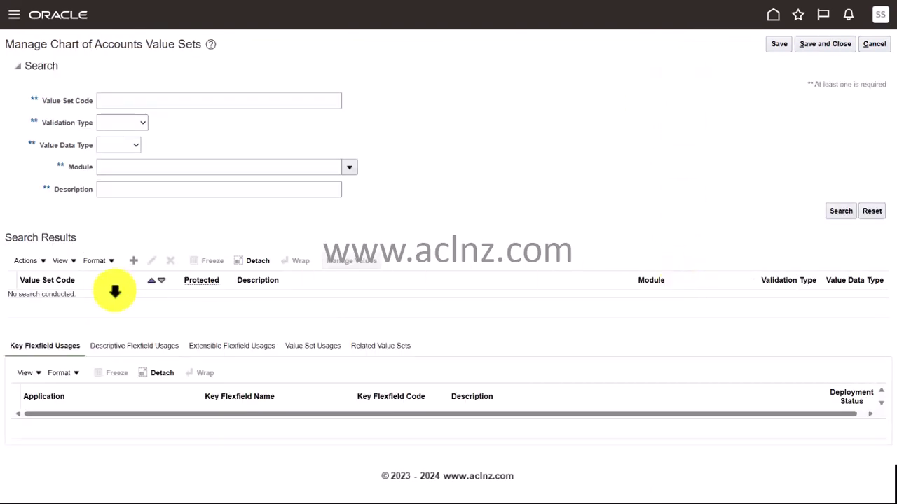
- Start another value set with code OR_GL_COA_DEPT and description "Orange Corp COA Department"
left_click(136, 261)
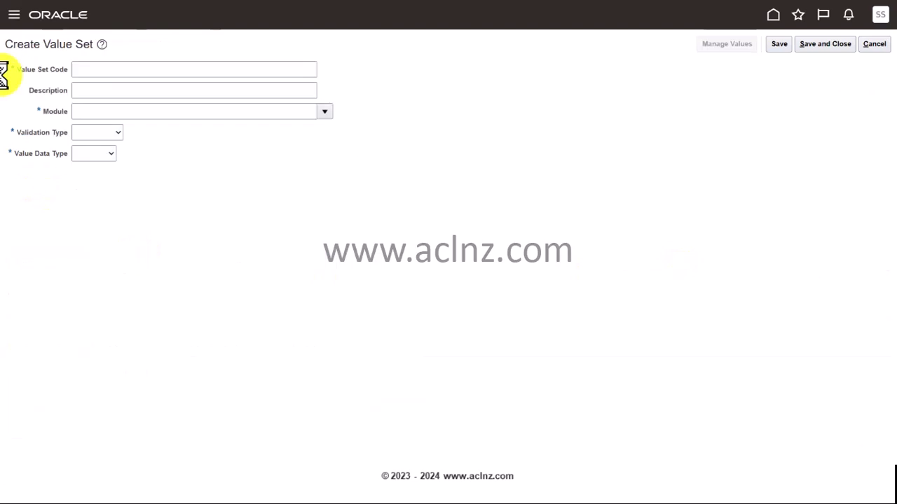
left_click(108, 68)
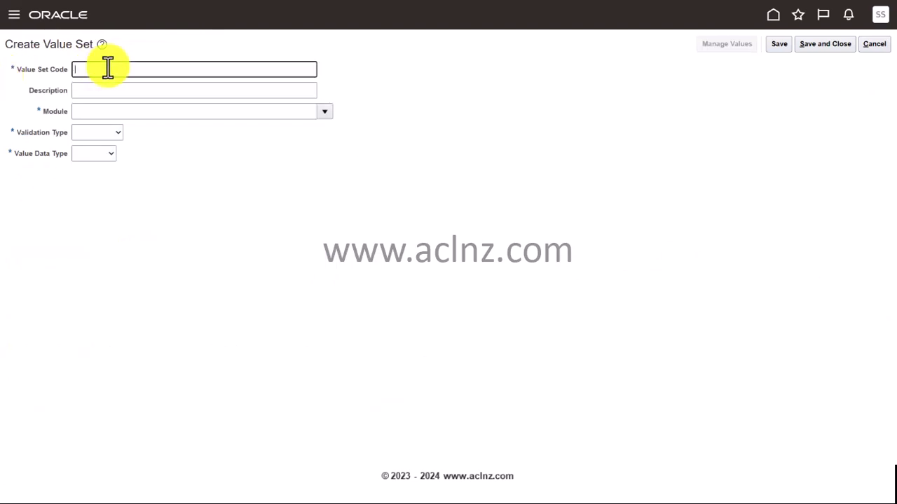
type("OR_GL_COA_DEPT")
left_click(106, 89)
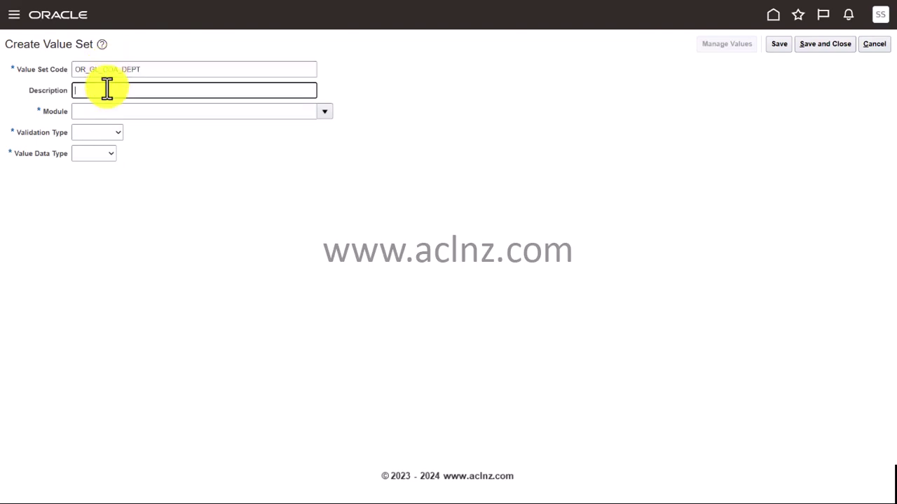
type("Orga")
key("BackSpace")
type("ange GL COA Deptartment")
key("BackSpace")
key("BackSpace")
key("BackSpace")
key("BackSpace")
key("BackSpace")
key("BackSpace")
key("BackSpace")
type("artment")
- Set the department value set's module to General Ledger, validation type to Independent and value data type to Character
left_click(324, 112)
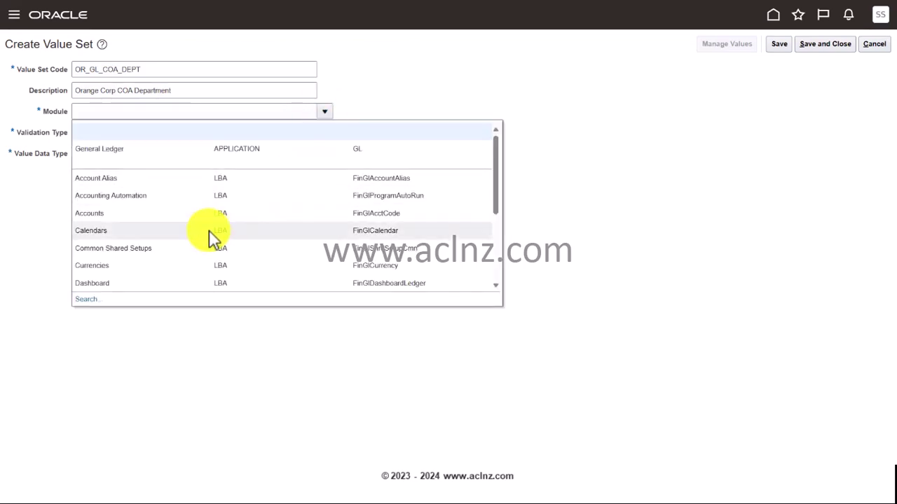
left_click(208, 153)
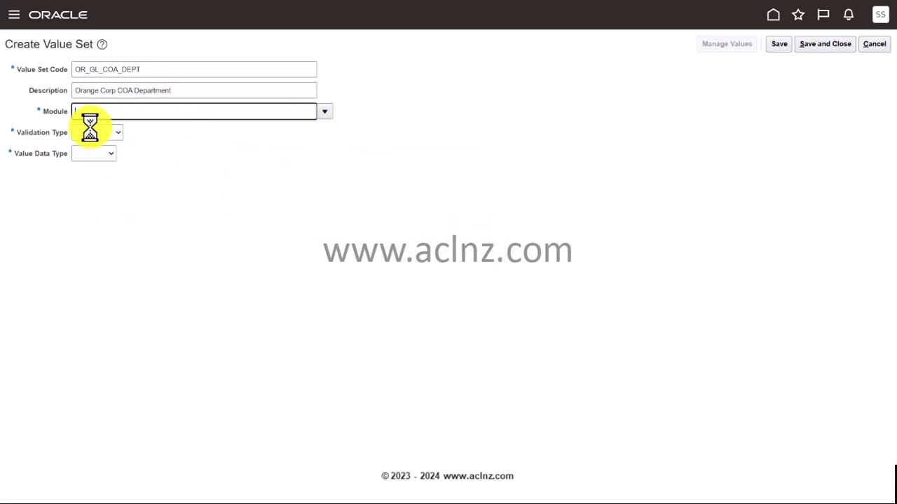
left_click(119, 133)
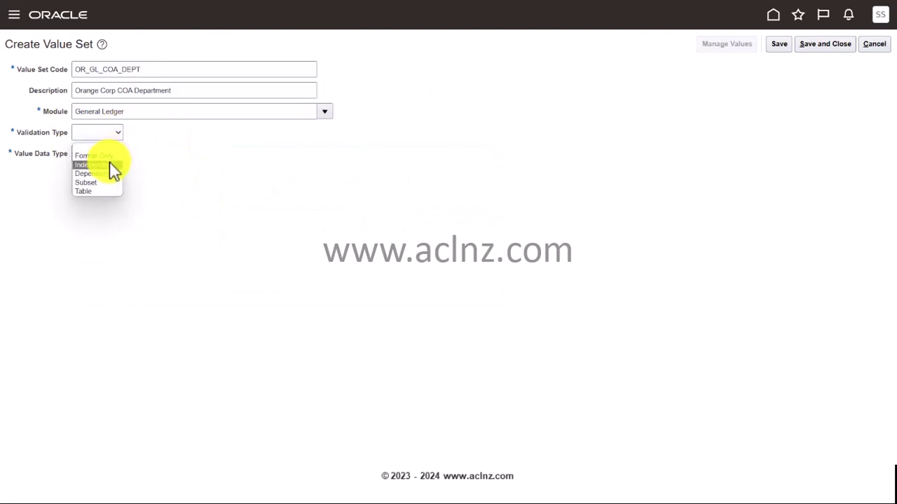
left_click(109, 163)
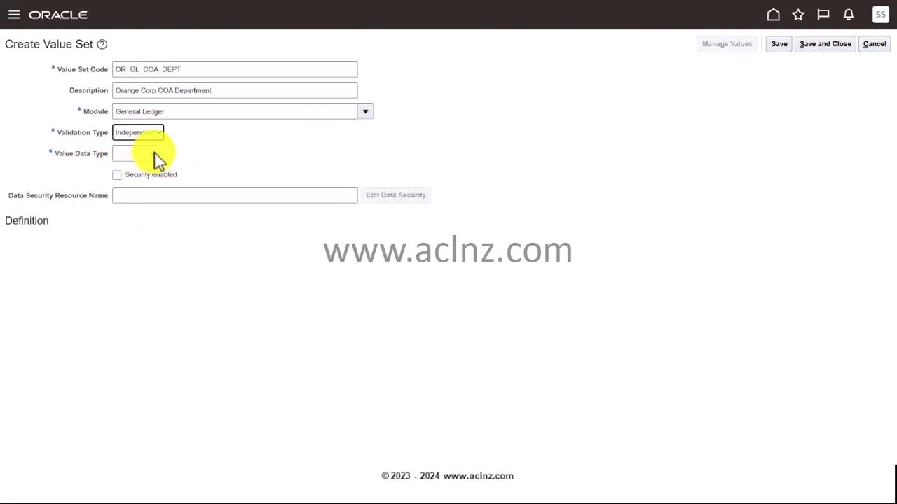
left_click(155, 153)
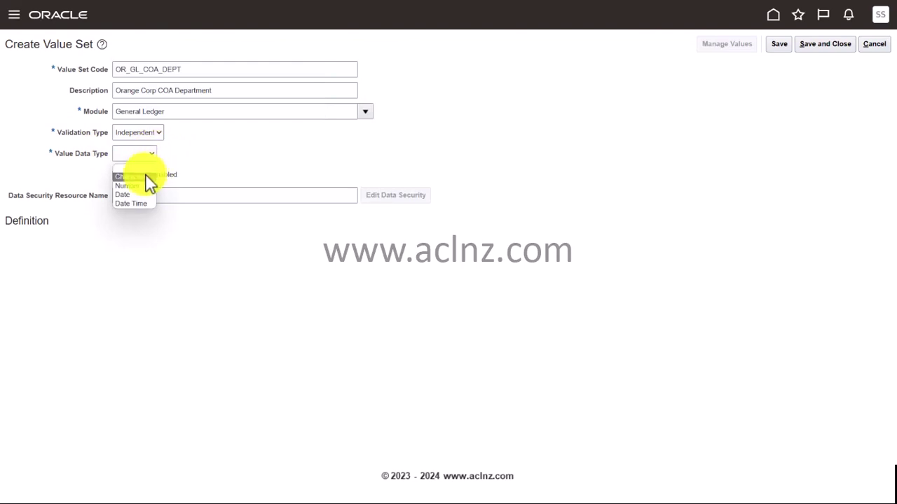
left_click(145, 177)
- Set the department value set's subtype to Text and consult the business scenario slide for its maximum length
left_click(133, 245)
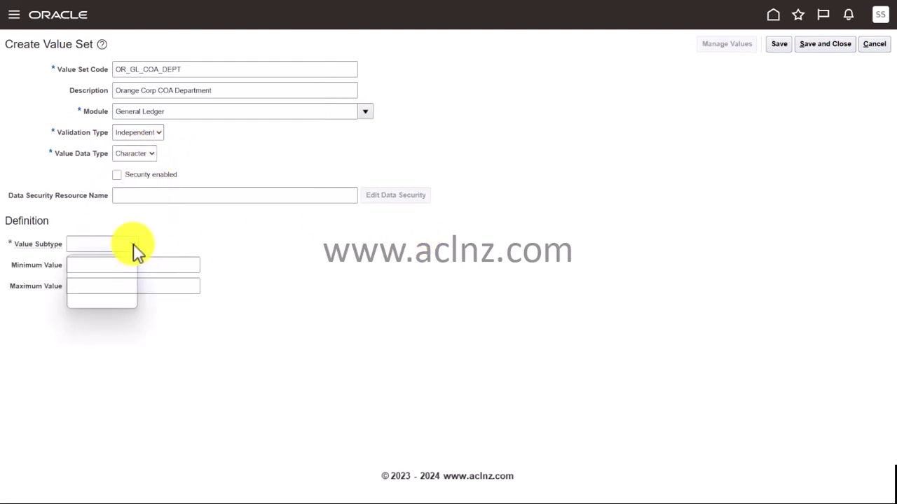
left_click(112, 268)
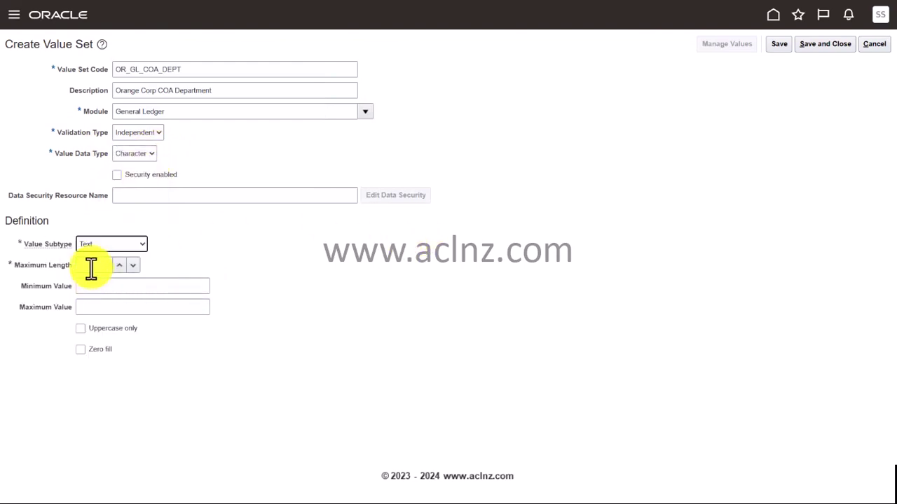
left_click(91, 267)
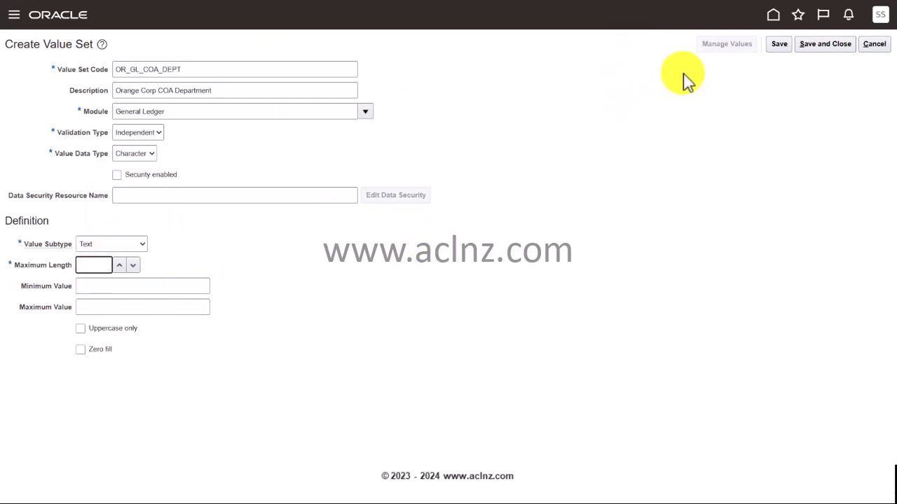
key("alt+Tab")
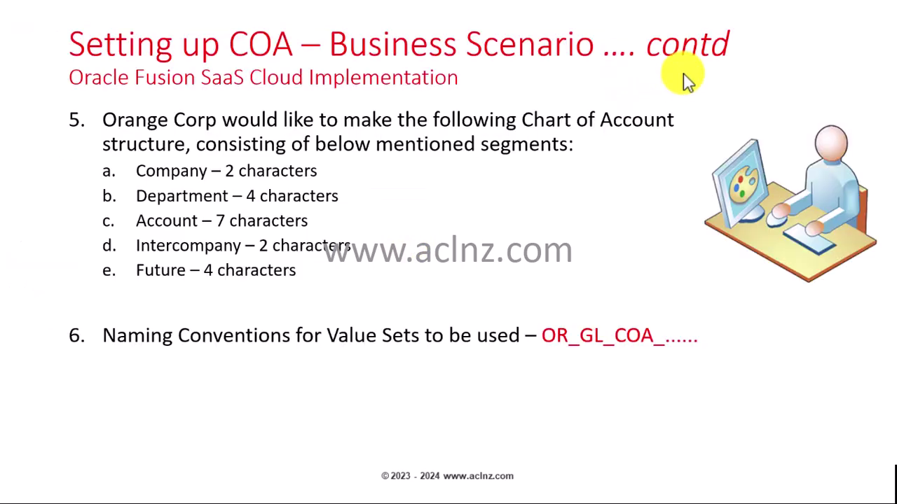
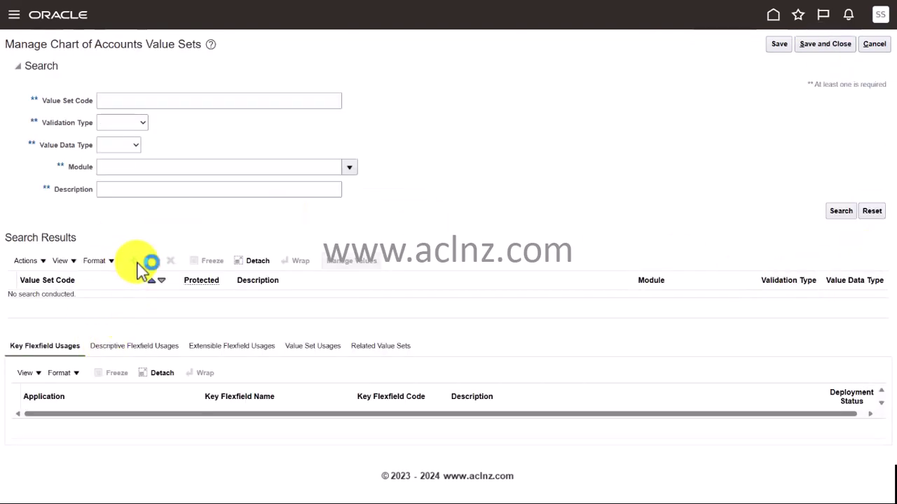
- Give the new value set the code OR_GL_COA_ACCOUNT and the description "Orange COA Account"
left_click(80, 68)
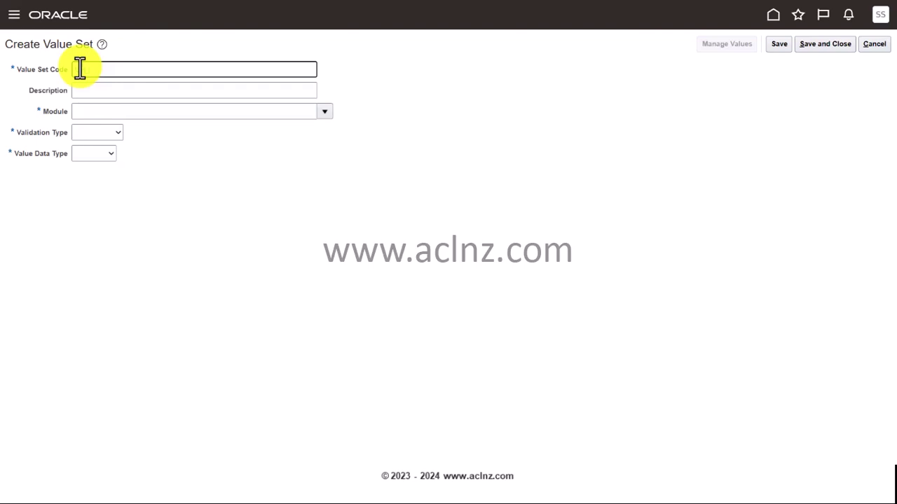
type("XX_CM_COA")
type("_ACCOUNT")
left_click(84, 89)
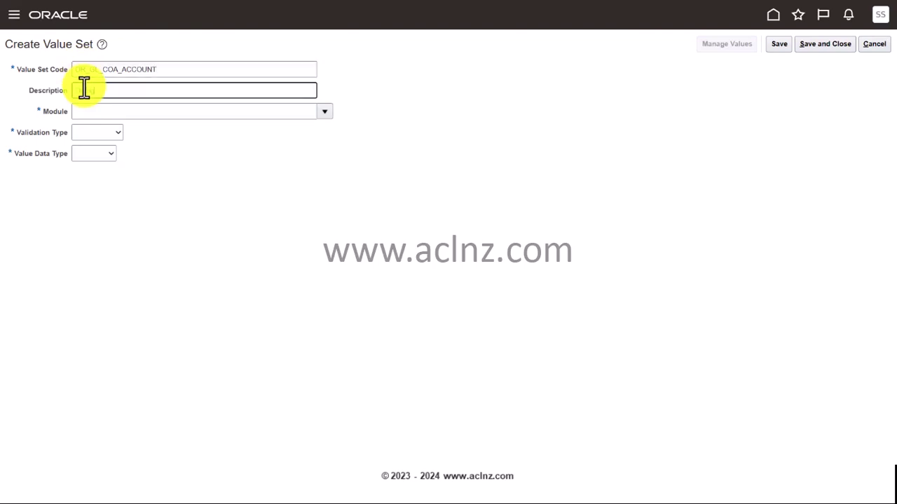
type("Ledger COA")
type(" Account")
- Set the account value set's module to General Ledger, validation type to Independent and value data type to Character
left_click(325, 113)
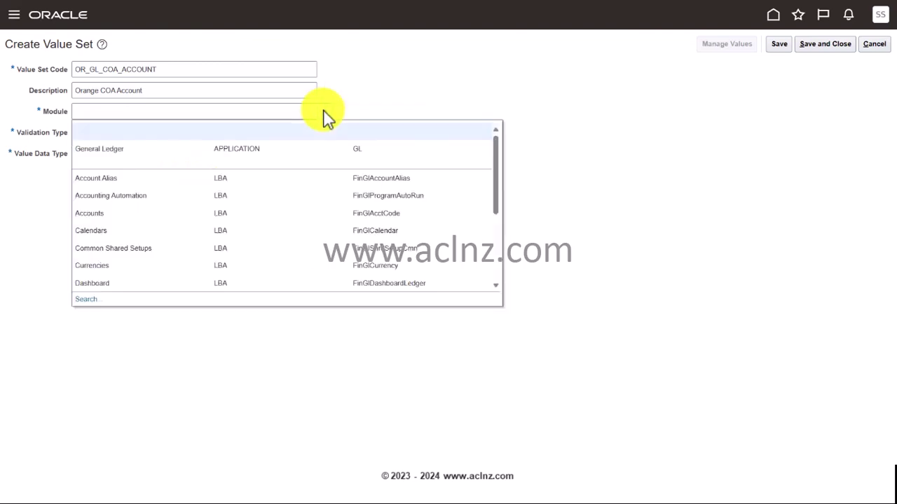
left_click(210, 147)
left_click(123, 140)
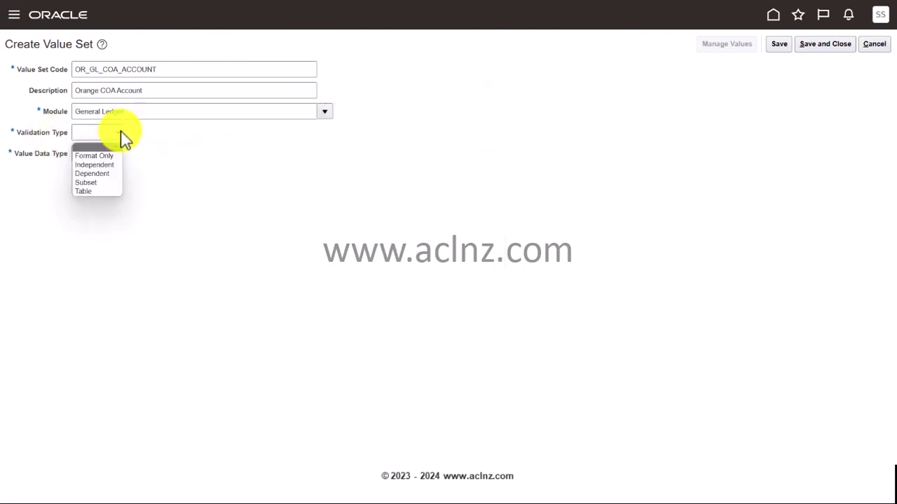
left_click(112, 170)
left_click(143, 154)
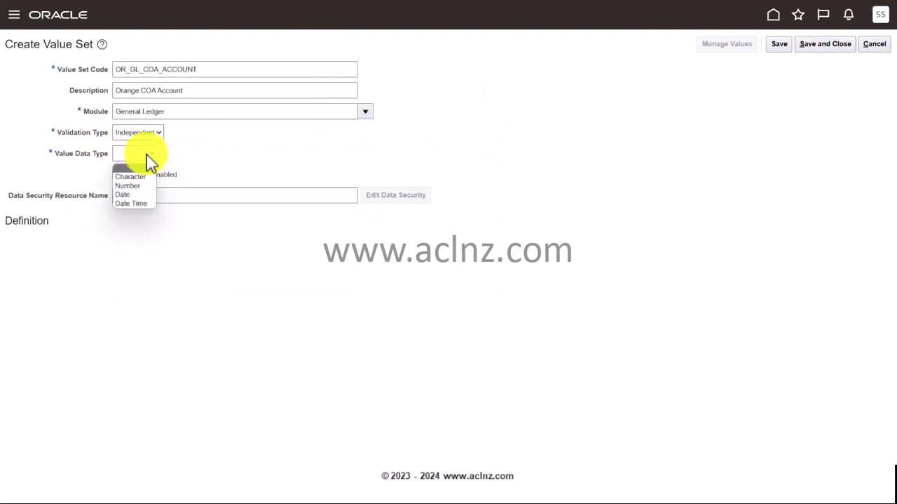
left_click(145, 178)
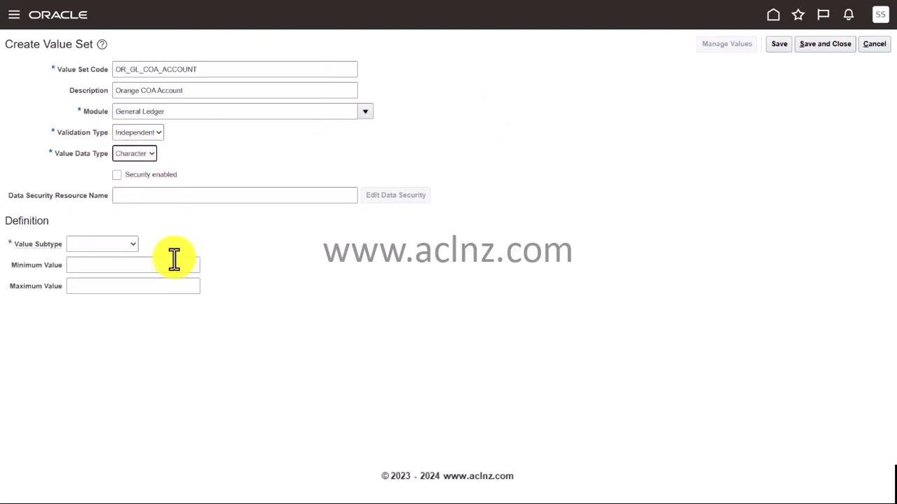
- Define the account value set with value subtype Text and maximum length 7, and save and close it
left_click(121, 247)
left_click(115, 267)
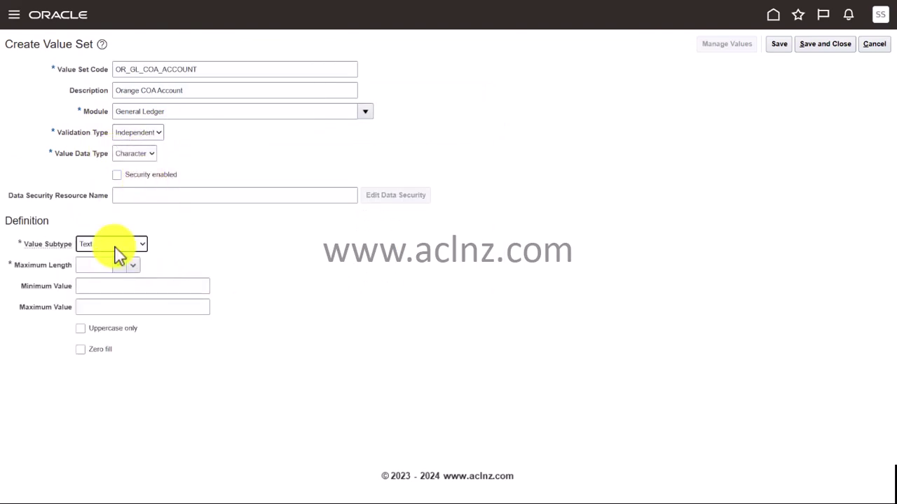
left_click(95, 266)
type("7")
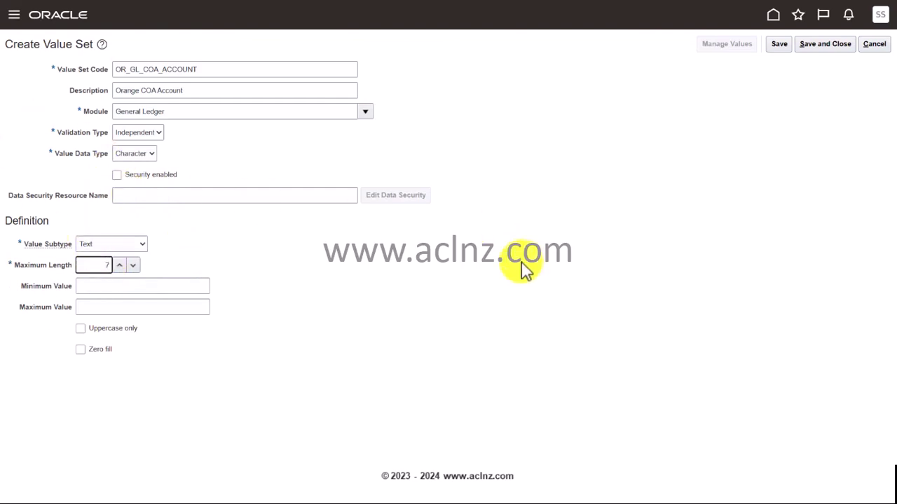
left_click(820, 46)
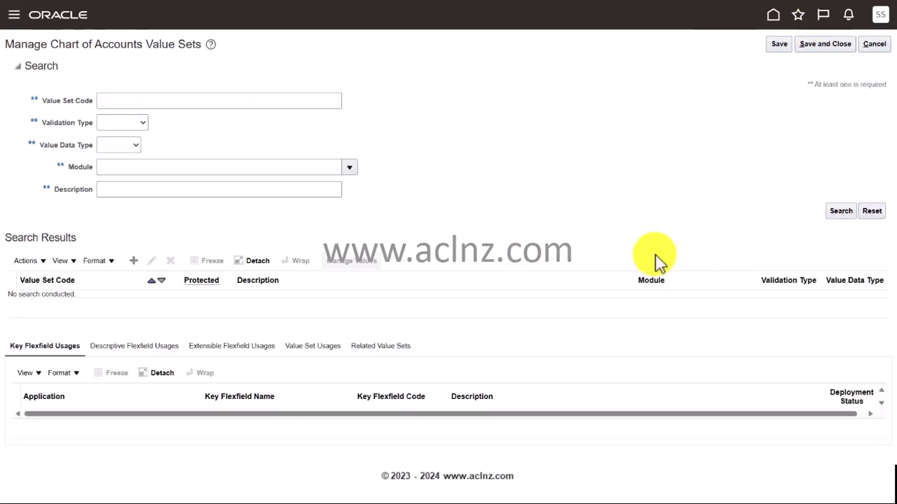
- Start another value set with code OR_GL_COA_INTERCOMPANY and description "Orange COA Intercompany"
left_click(133, 262)
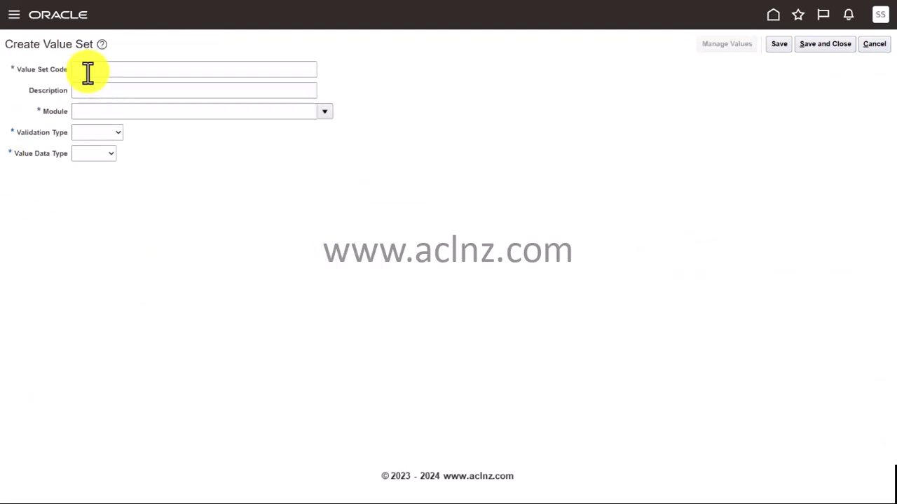
left_click(92, 70)
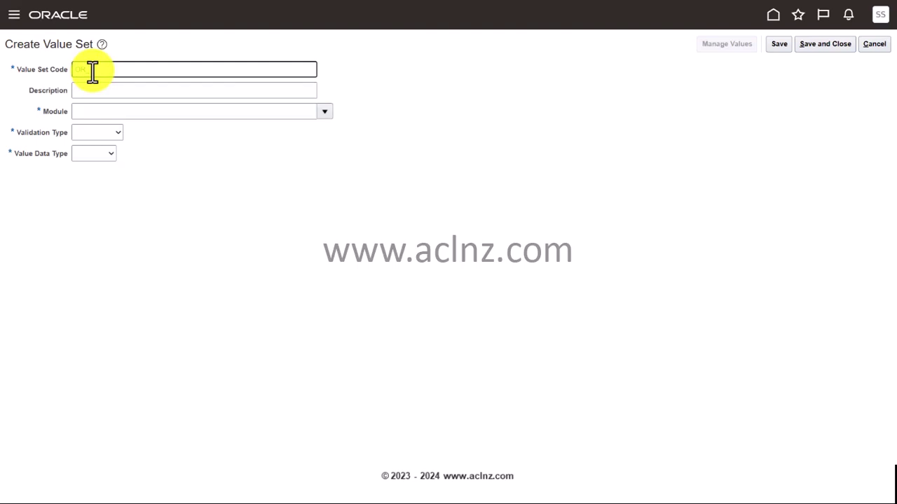
type("XX_COMPA")
key("Caps_Lock")
type("NTERCOMPANY")
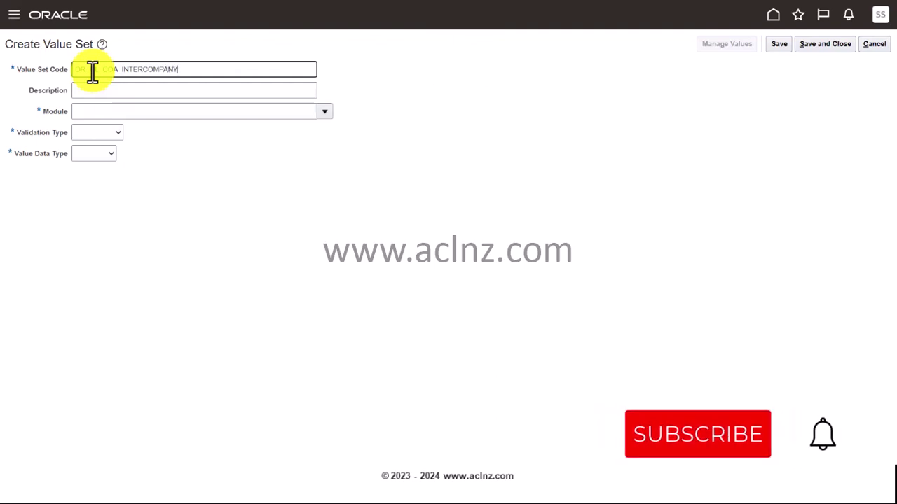
key("Caps_Lock")
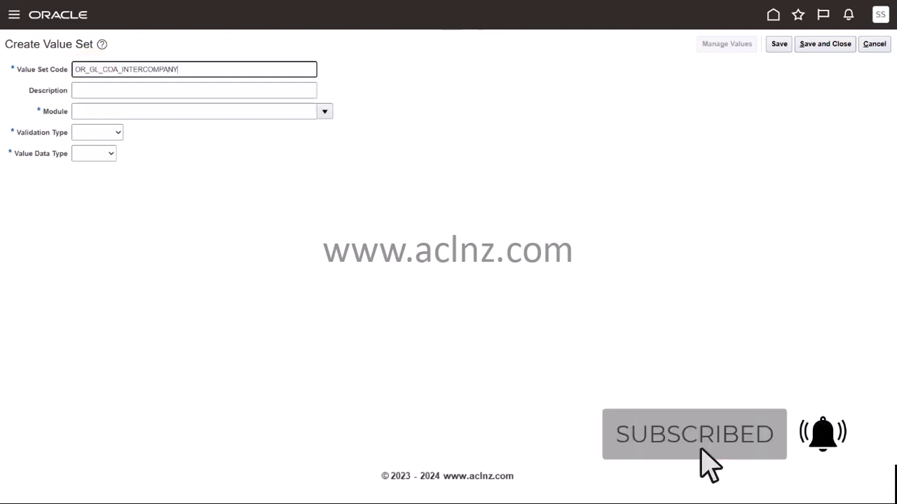
left_click(128, 88)
type("Orange COA Intercompan")
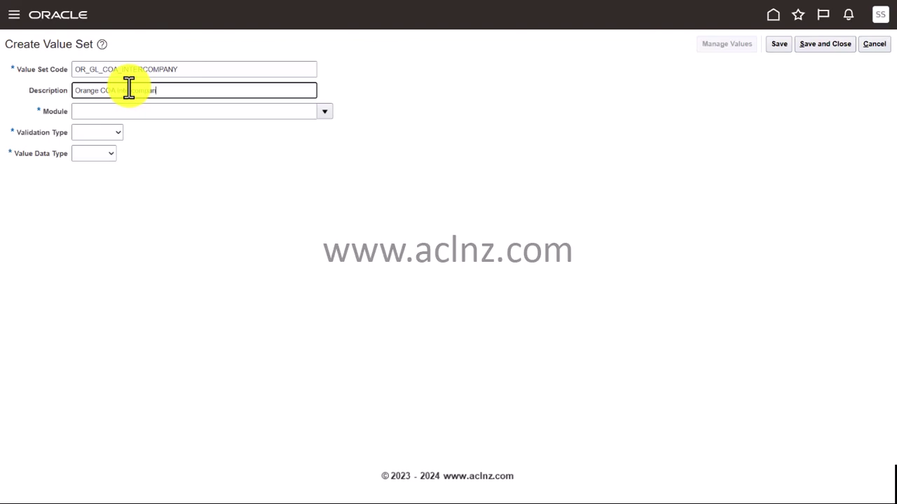
type("y")
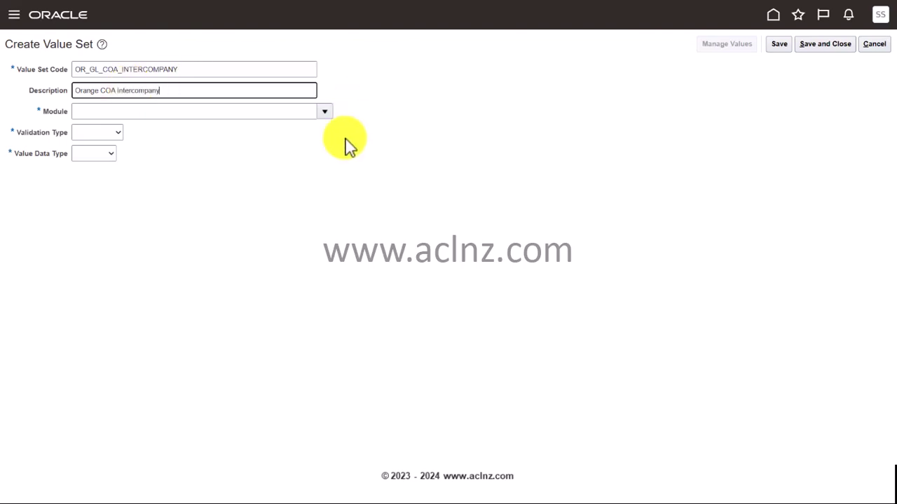
- Set the intercompany value set's module to General Ledger, validation type to Independent and value data type to Character
left_click(326, 116)
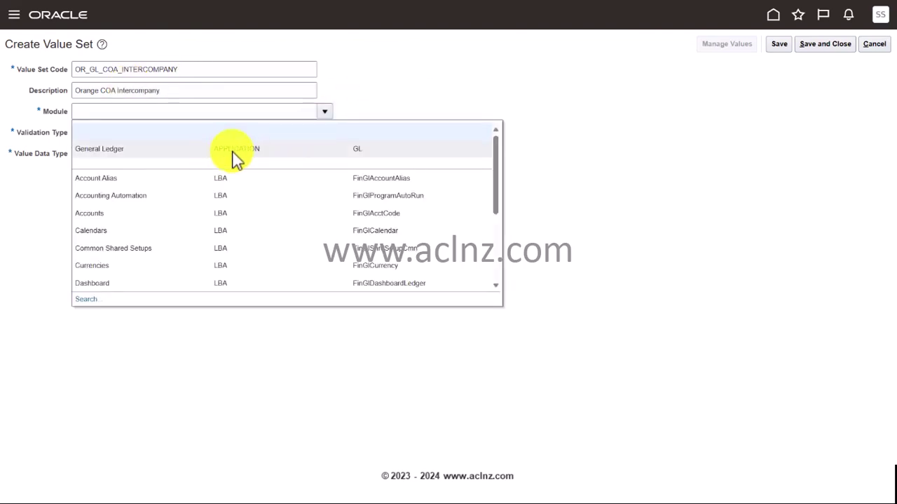
left_click(232, 151)
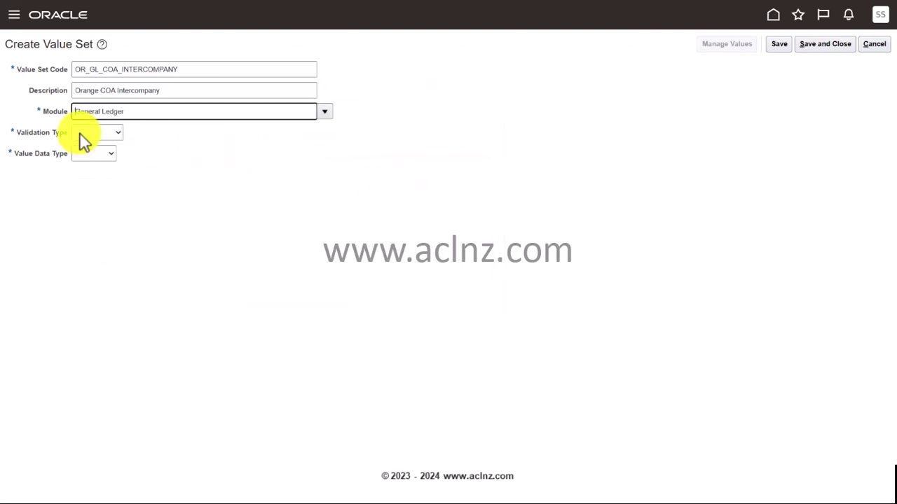
left_click(116, 133)
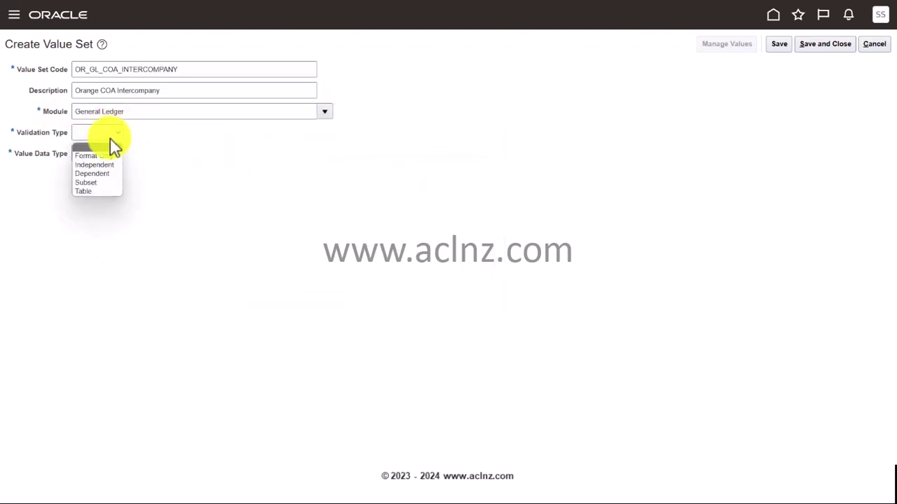
left_click(102, 163)
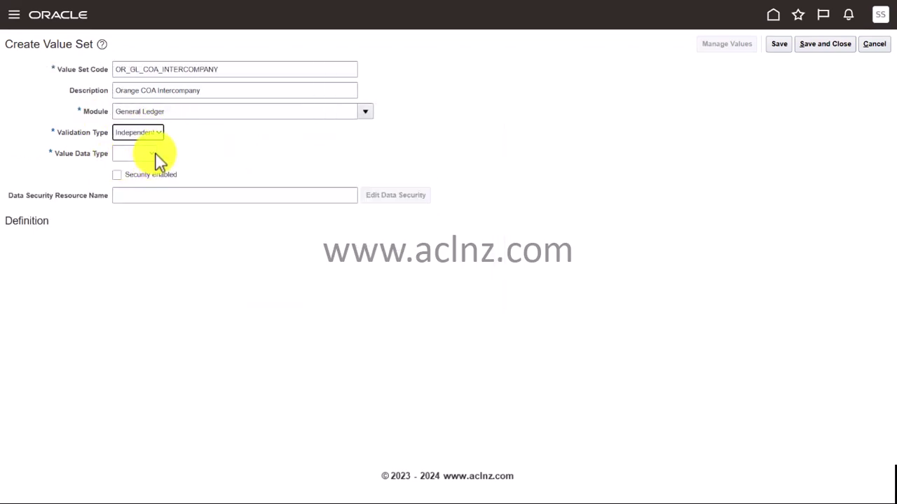
left_click(153, 156)
left_click(144, 177)
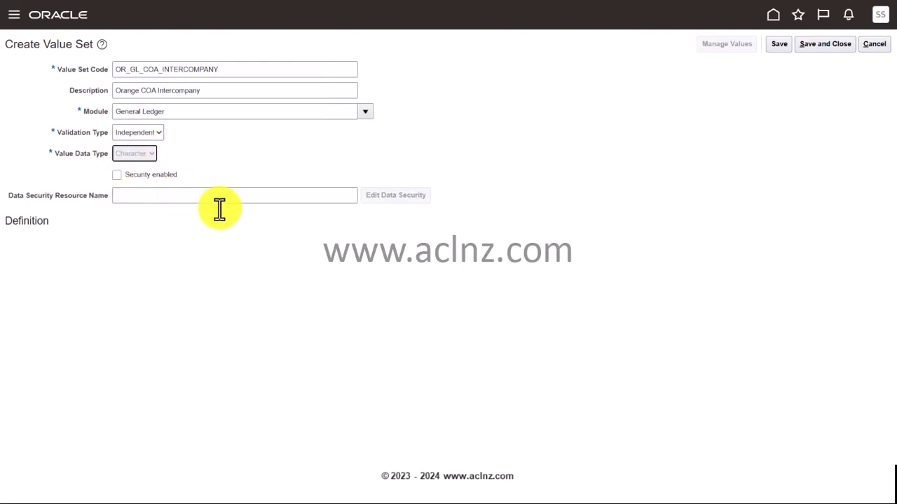
- Define the intercompany value set with value subtype Text and maximum length 2, and save and close it
left_click(130, 245)
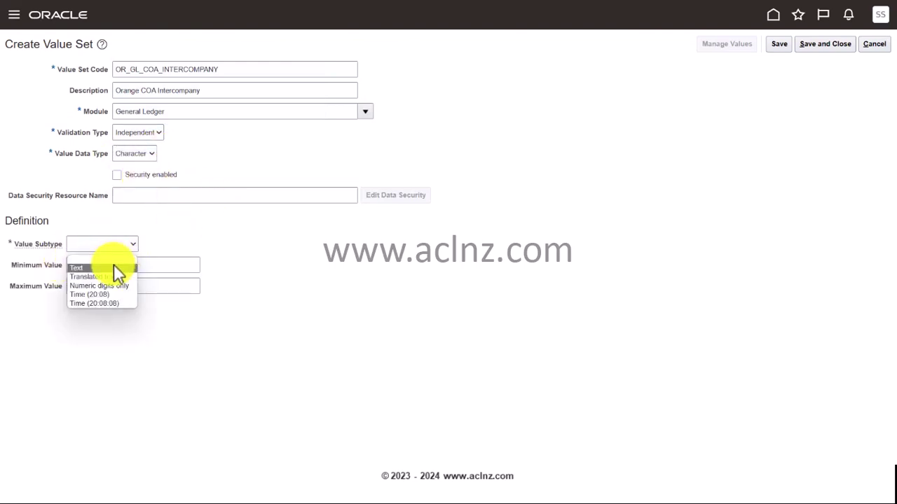
left_click(113, 264)
left_click(103, 267)
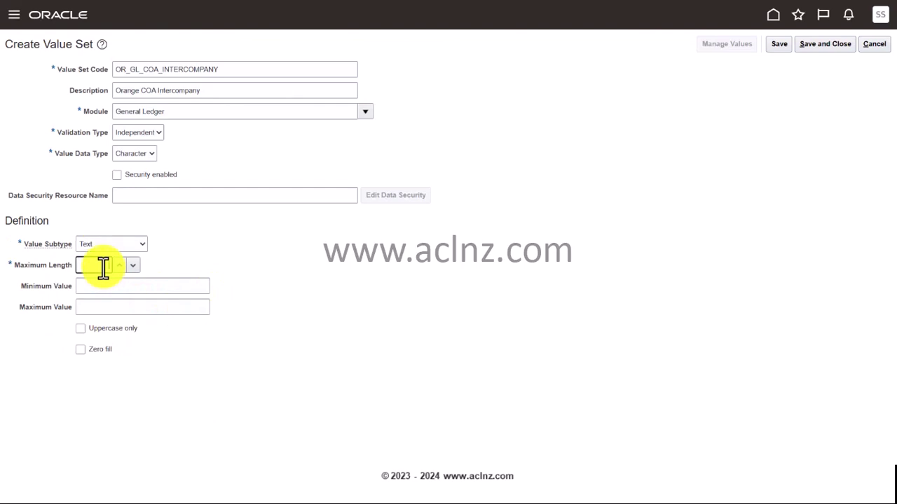
type("2")
left_click(821, 48)
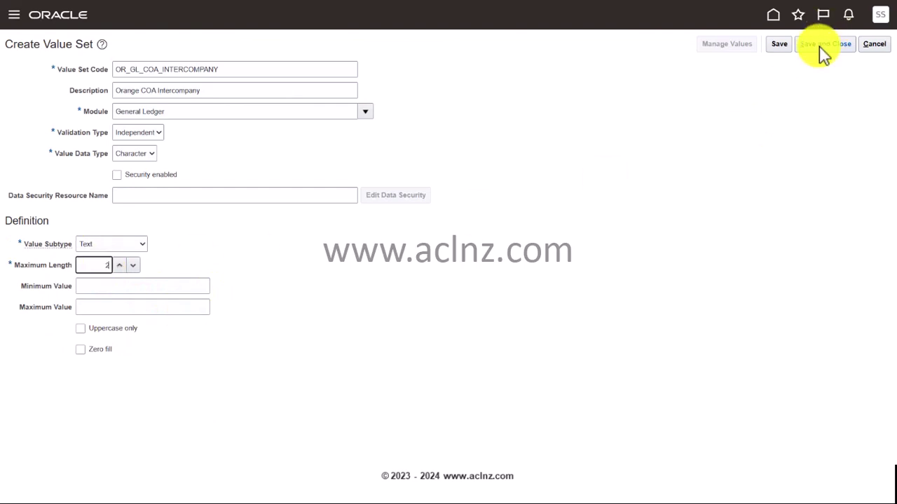
left_click(823, 49)
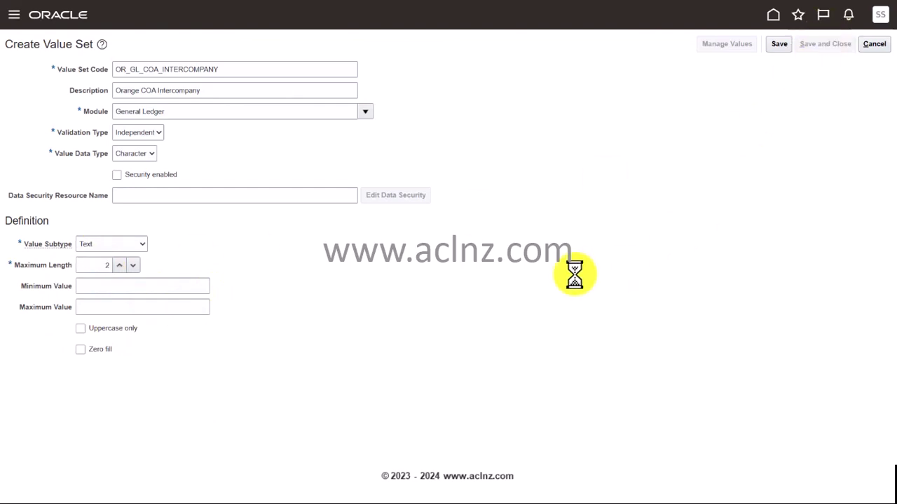
- Start another value set with code OR_GL_COA_FUTURE and description "Orange COA Future"
left_click(132, 260)
left_click(102, 68)
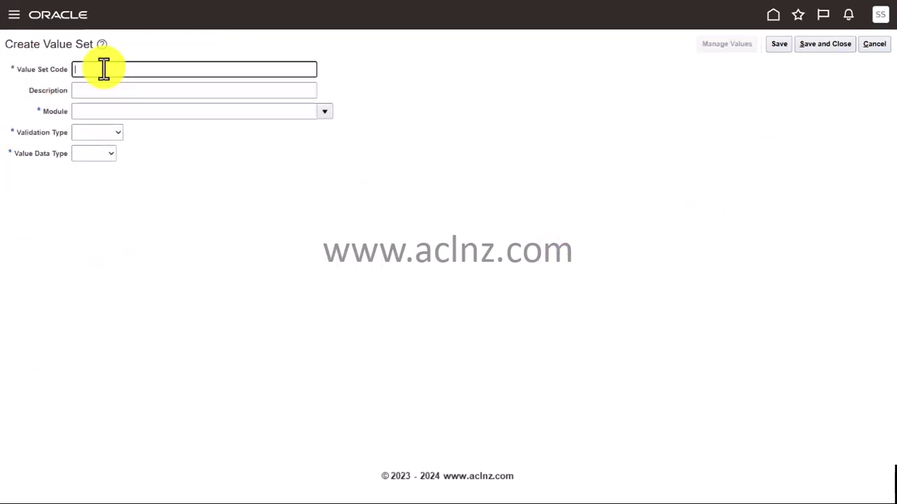
key("Caps_Lock")
type("OF")
type("FUTURE")
left_click(100, 92)
key("Caps_Lock")
type("O")
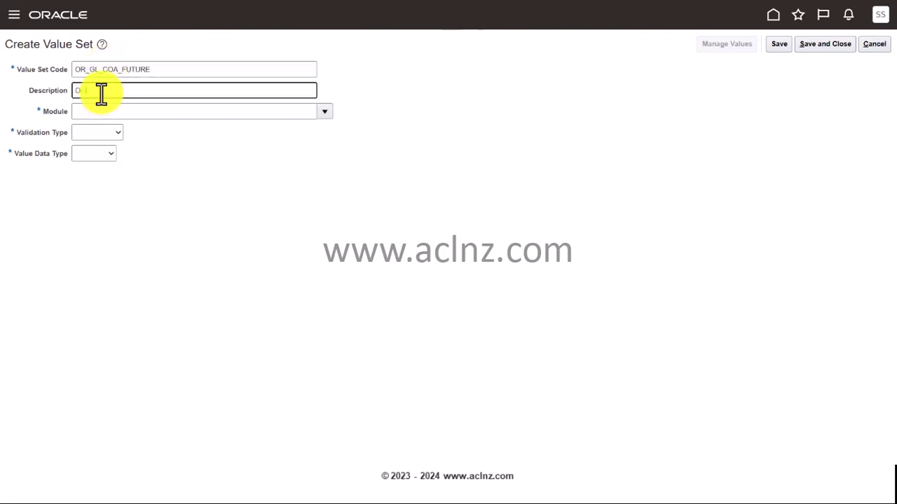
type("range COA Future")
- Set the future value set's module to General Ledger, validation type to Independent and value data type to Character
left_click(326, 112)
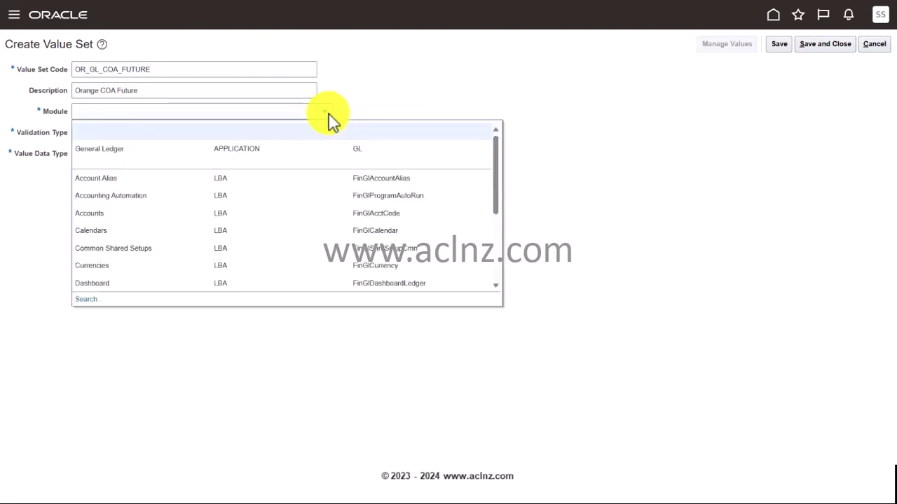
left_click(104, 148)
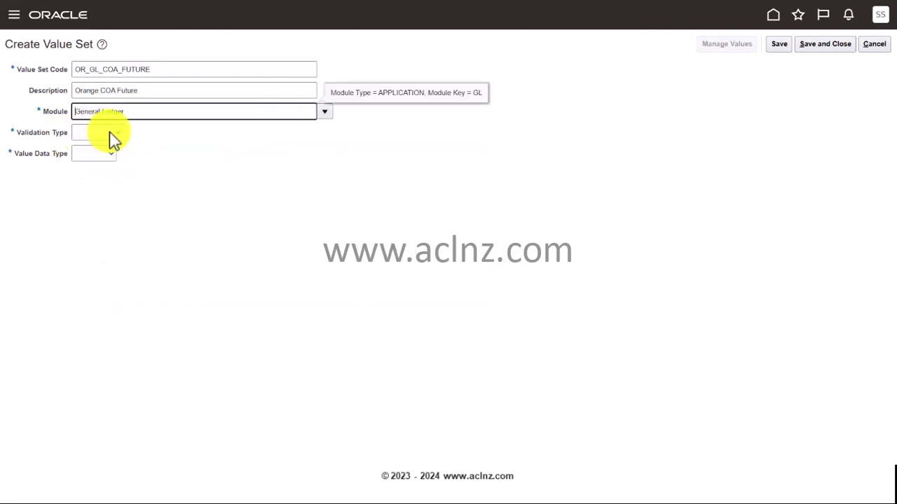
left_click(109, 132)
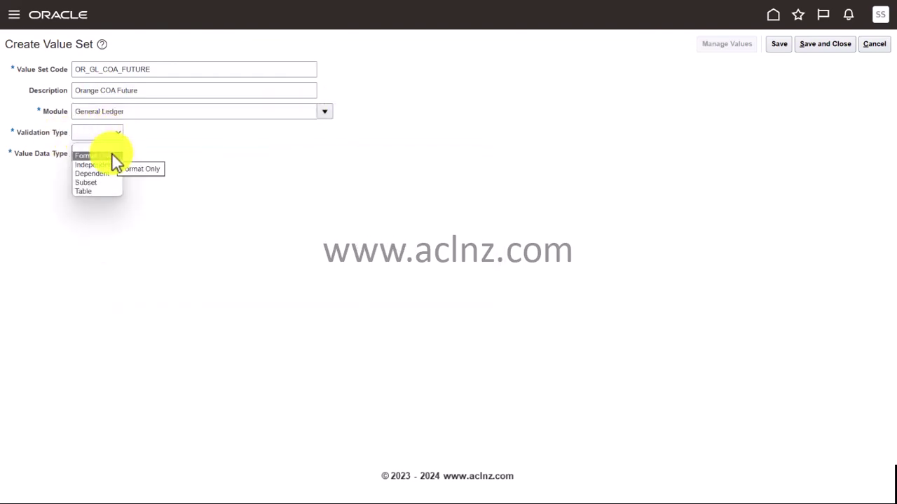
left_click(107, 165)
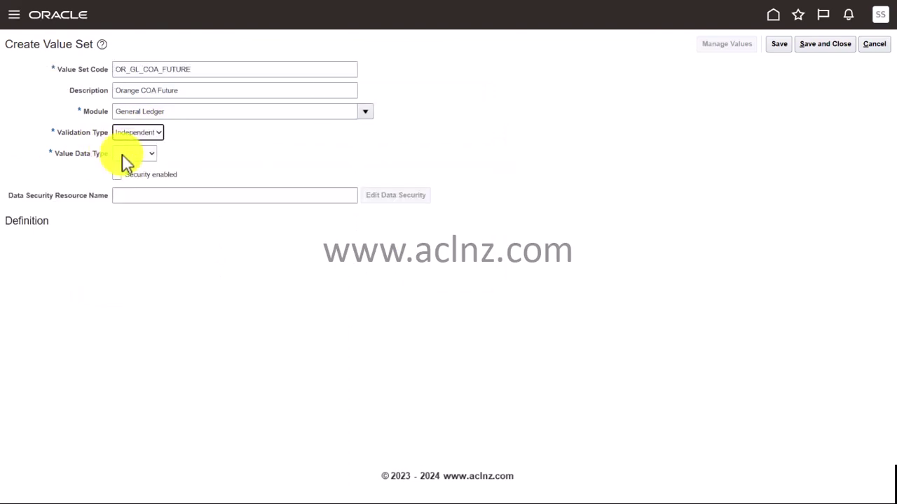
left_click(148, 155)
left_click(143, 175)
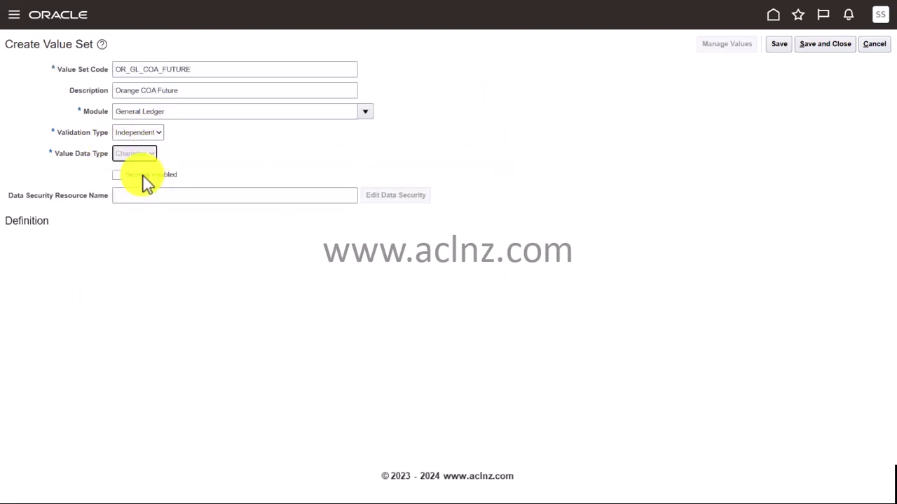
- Define the future value set with value subtype Text and maximum length 4, and save and close it
left_click(136, 247)
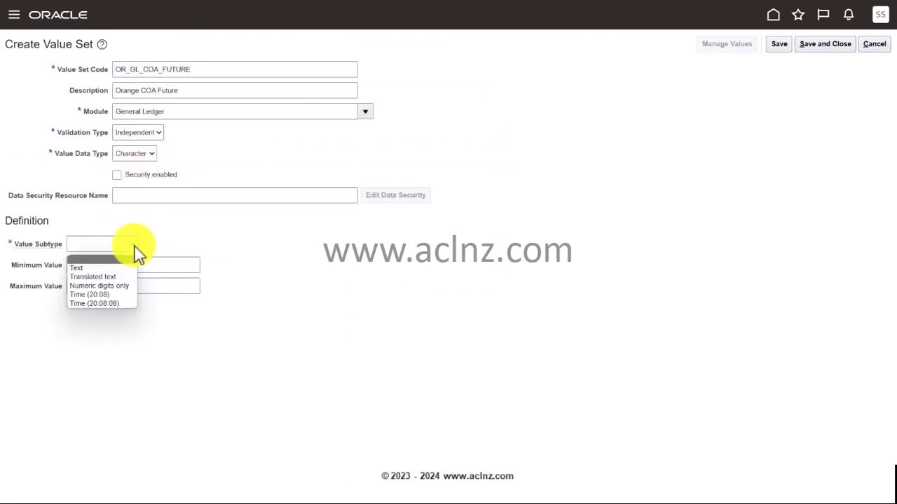
left_click(114, 268)
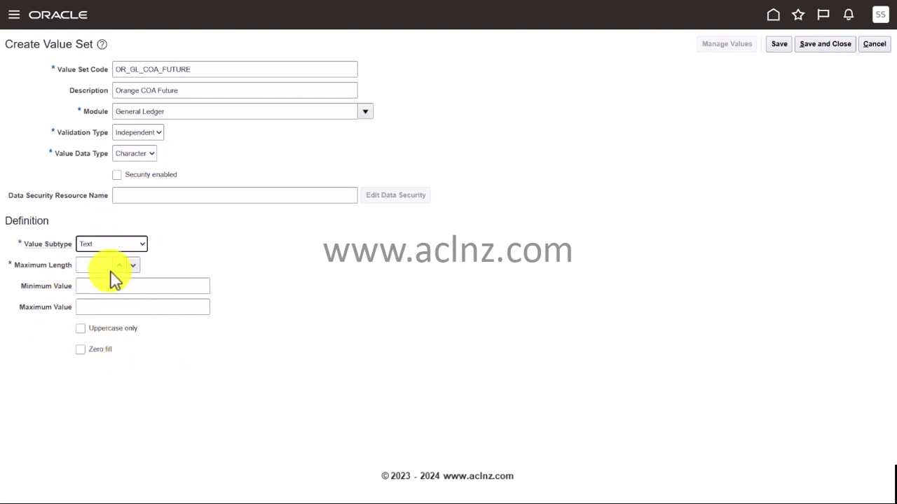
left_click(95, 267)
type("4")
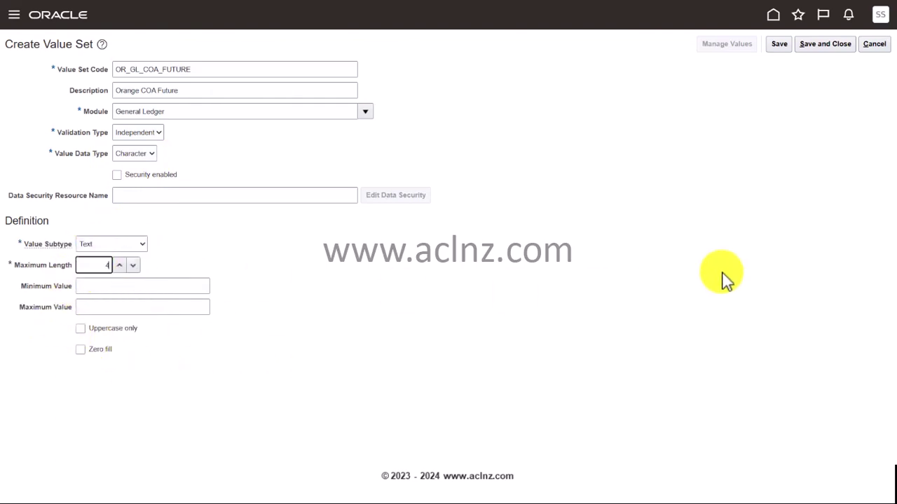
left_click(824, 46)
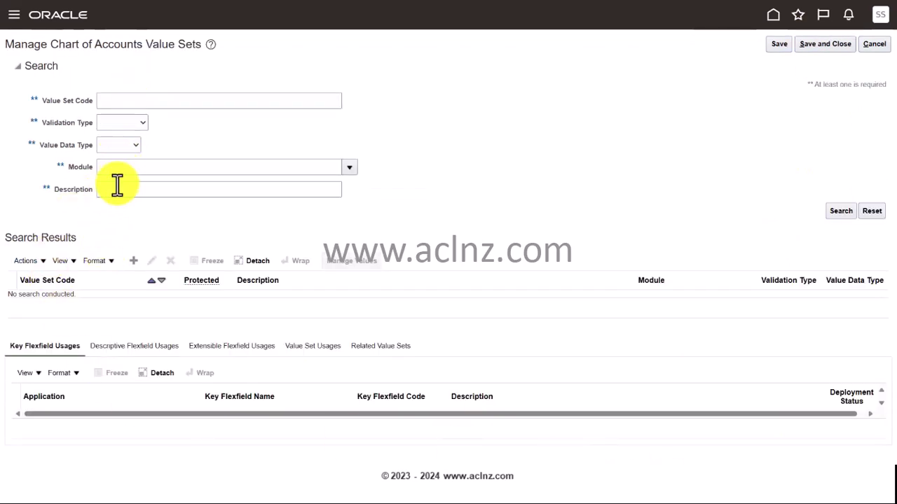
- Search the chart of accounts value sets for codes starting with OR_GL
left_click(130, 100)
type("OR")
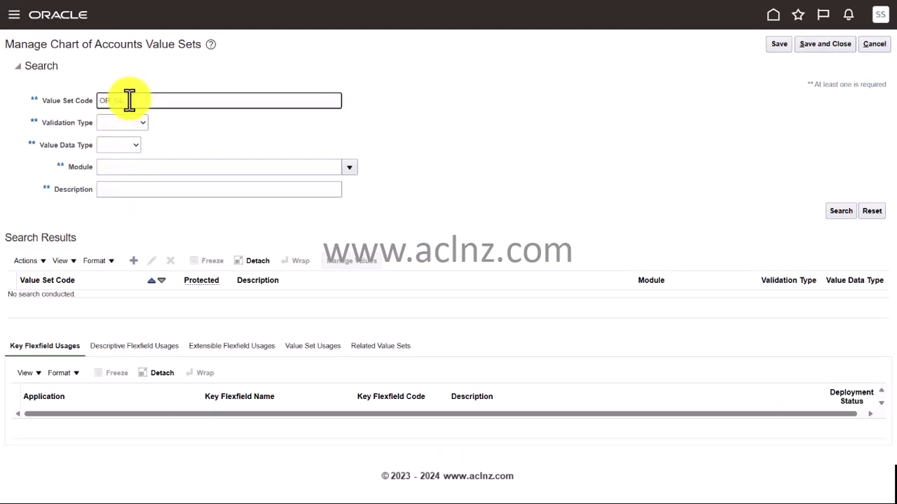
type("_GL")
left_click(841, 211)
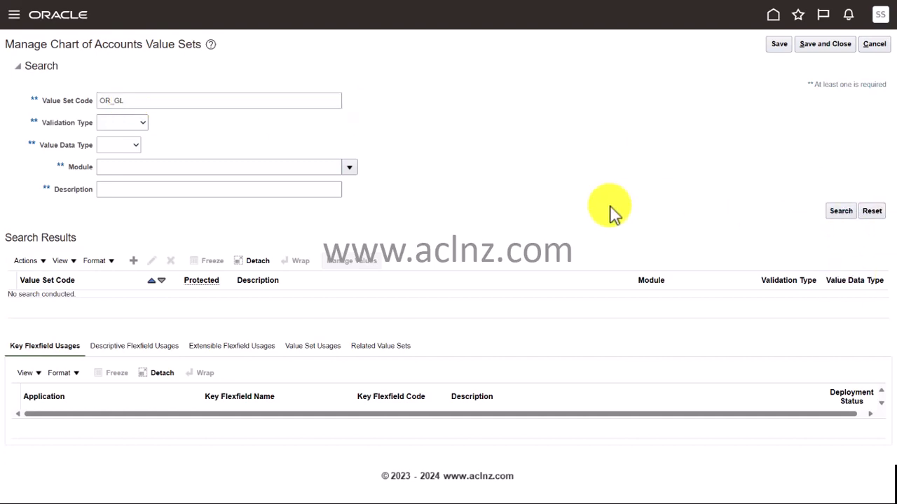